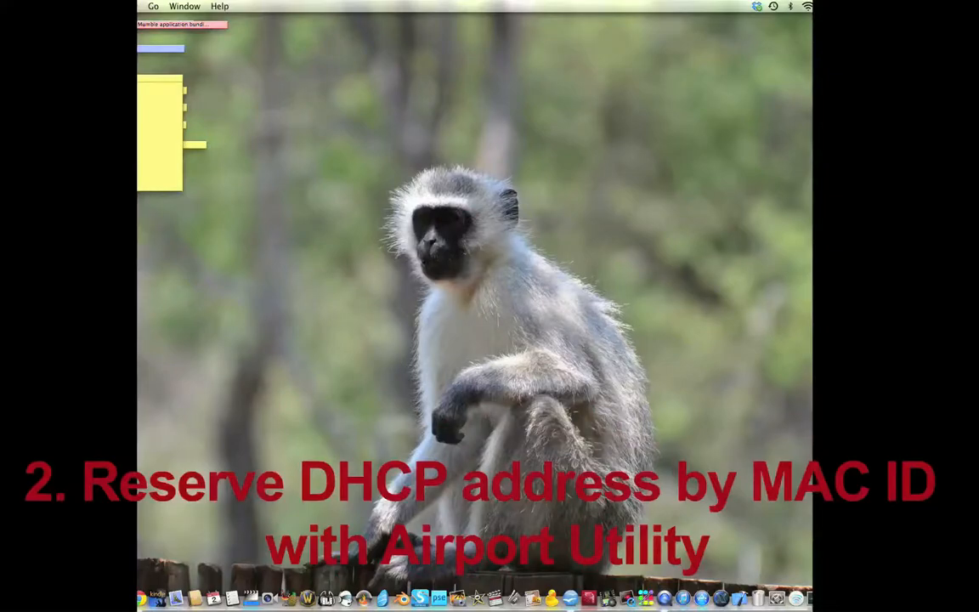
Step: Open AirPort Utility and edit the AirPort Extreme's network settings, keeping the router mode at DHCP and NAT
{"action": "left_click", "coordinate": [212, 167]}
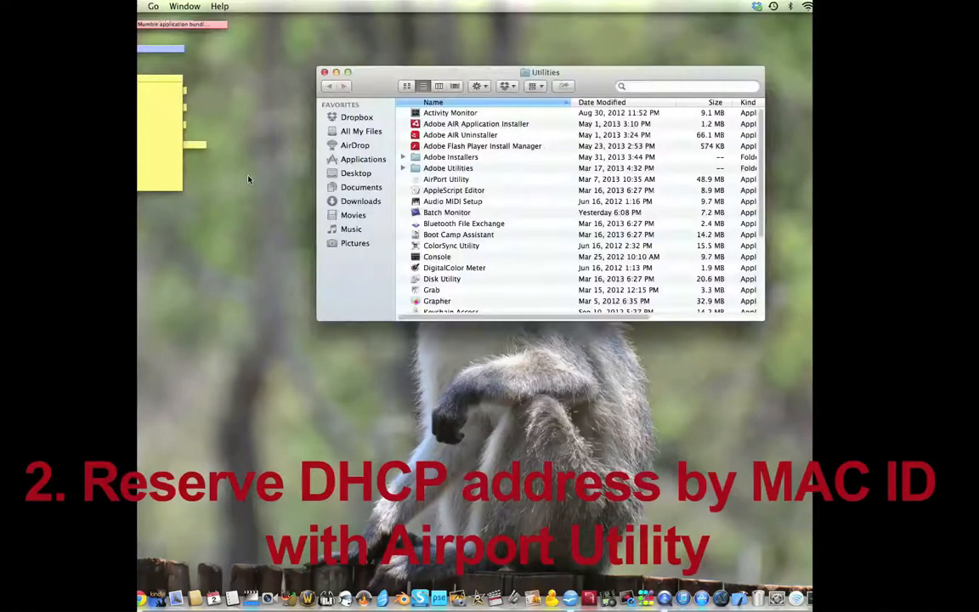
{"action": "double_click", "coordinate": [449, 179]}
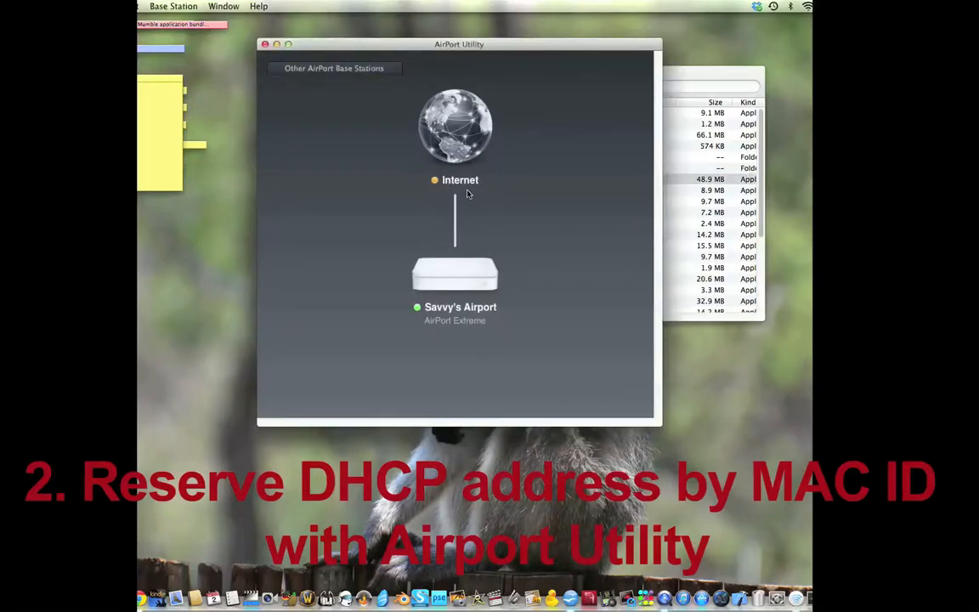
{"action": "left_click", "coordinate": [488, 292]}
{"action": "left_click", "coordinate": [659, 319]}
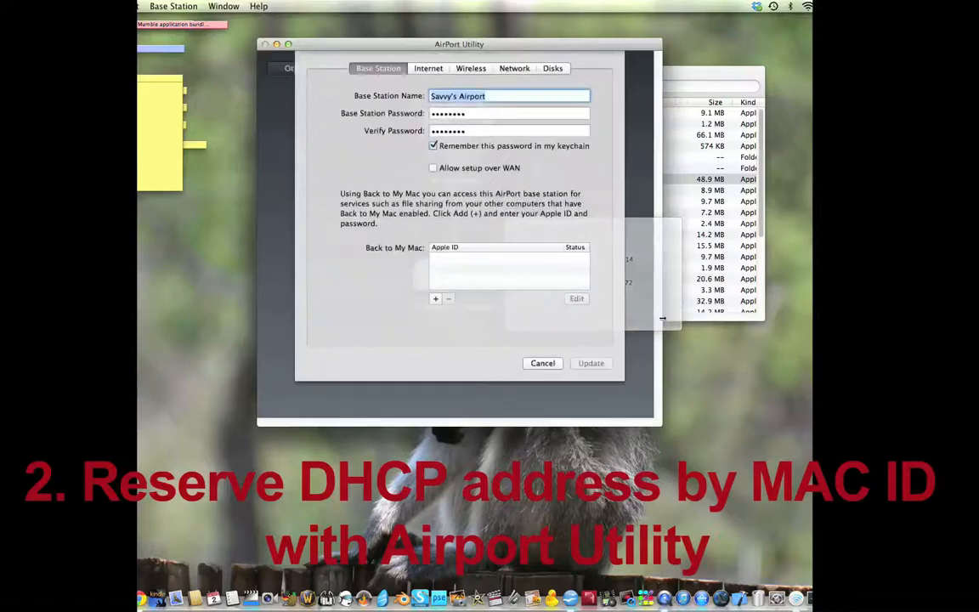
{"action": "left_click", "coordinate": [513, 70]}
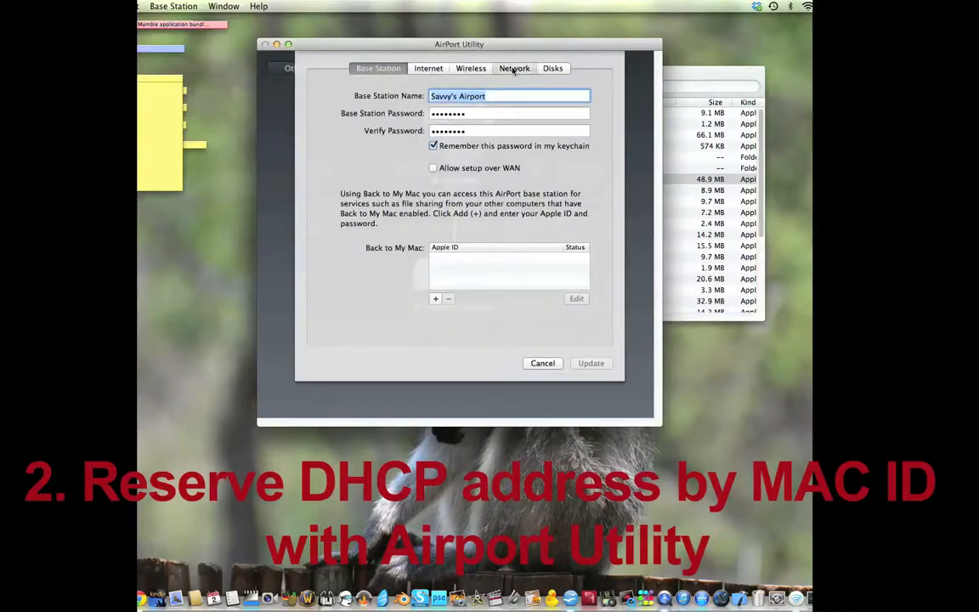
{"action": "left_click", "coordinate": [446, 96]}
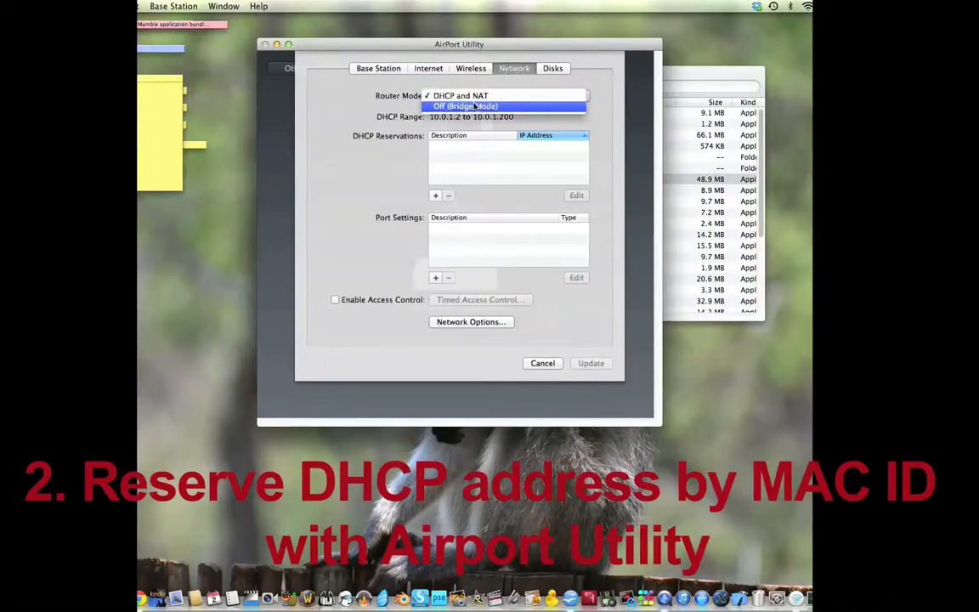
{"action": "left_click", "coordinate": [477, 97]}
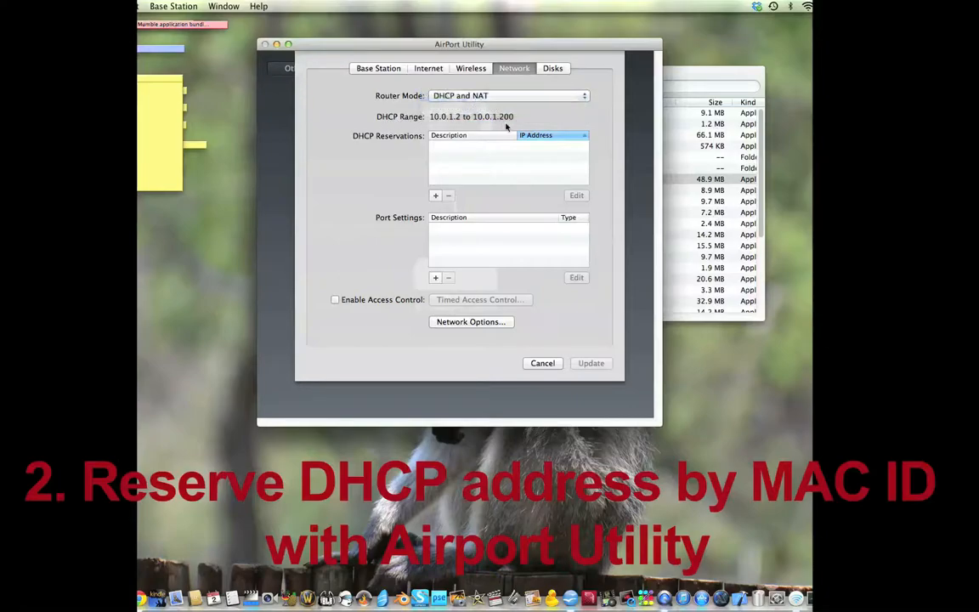
Step: Add a DHCP reservation described as SavvyMBP, reserving 10.0.1.12 for the computer's MAC address
{"action": "left_click", "coordinate": [434, 196]}
{"action": "type", "text": "SavvyMBP"}
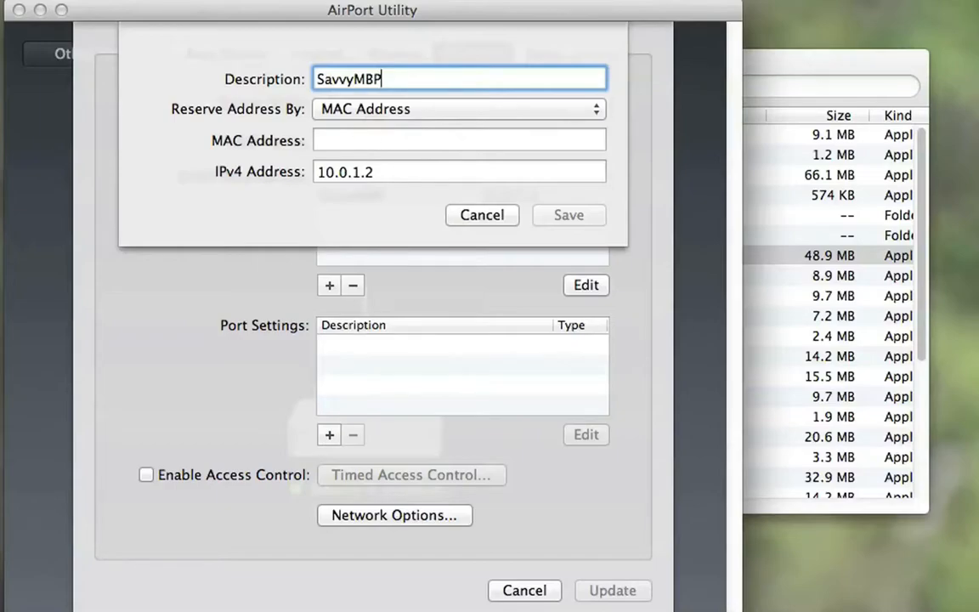
{"action": "left_click", "coordinate": [415, 144]}
{"action": "key", "text": "super+v"}
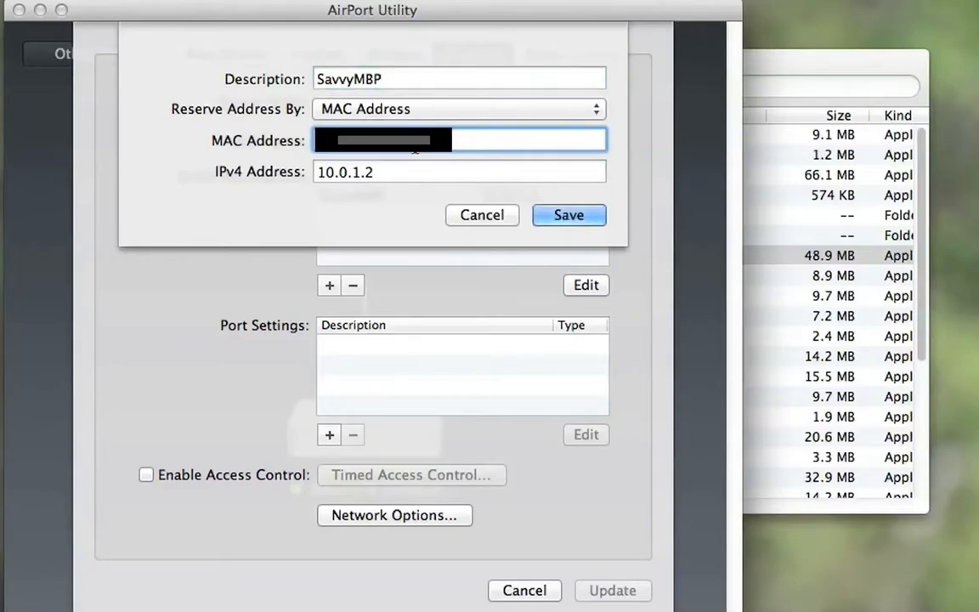
{"action": "double_click", "coordinate": [372, 172]}
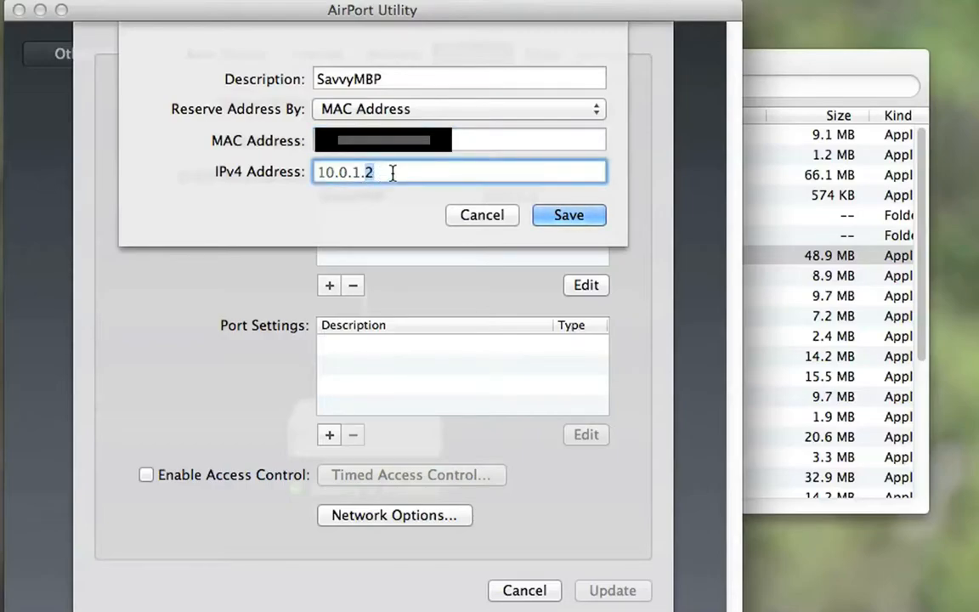
{"action": "type", "text": "12"}
{"action": "left_click", "coordinate": [569, 216]}
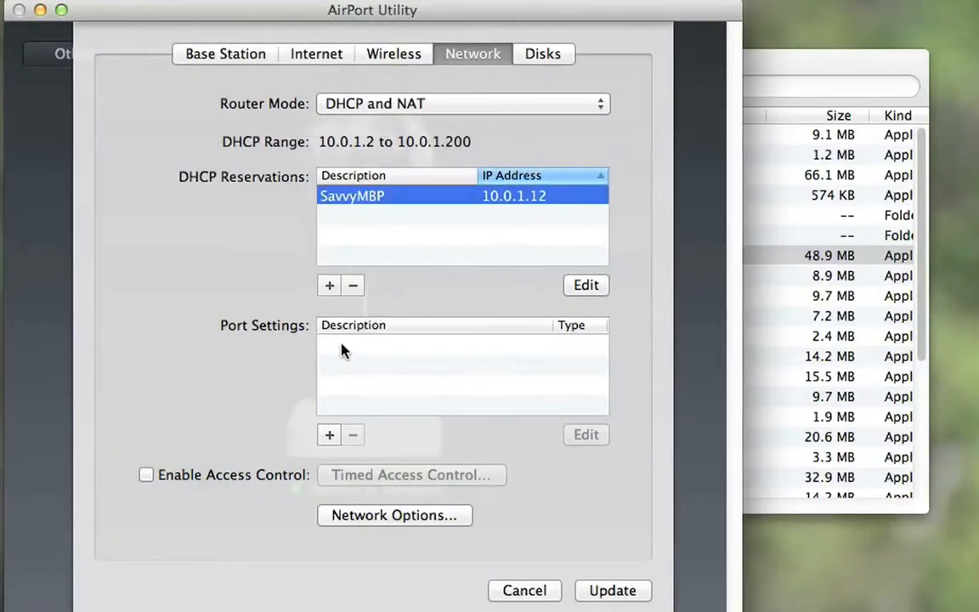
Step: Add a port mapping to the base station using the Personal Web Sharing preset
{"action": "left_click", "coordinate": [330, 436]}
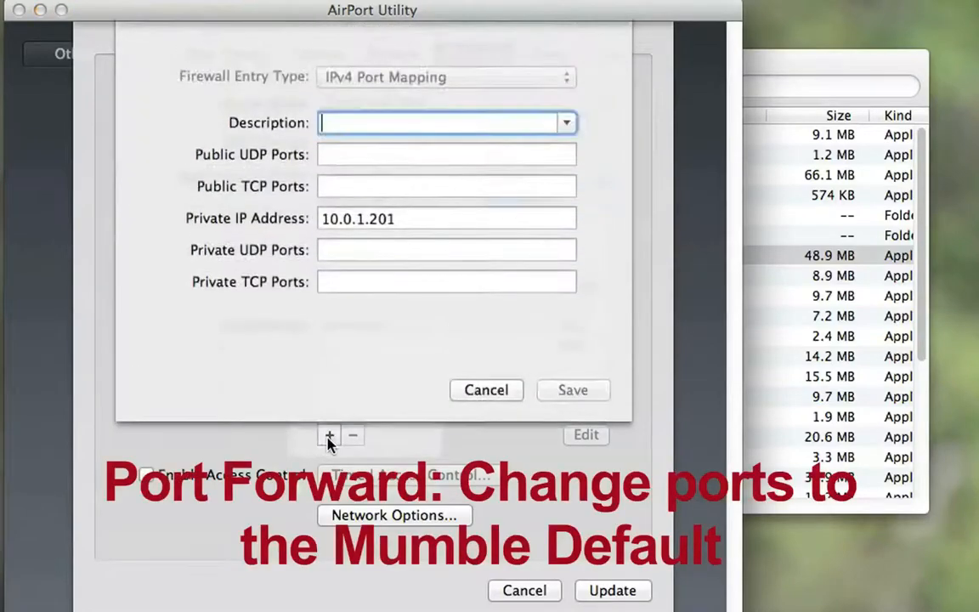
{"action": "left_click", "coordinate": [567, 123]}
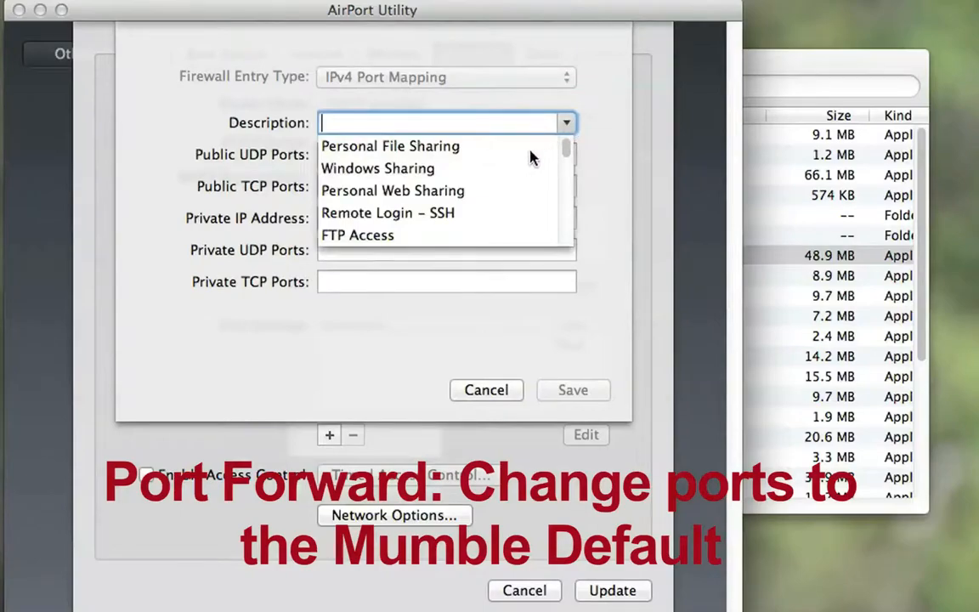
{"action": "left_click", "coordinate": [400, 191]}
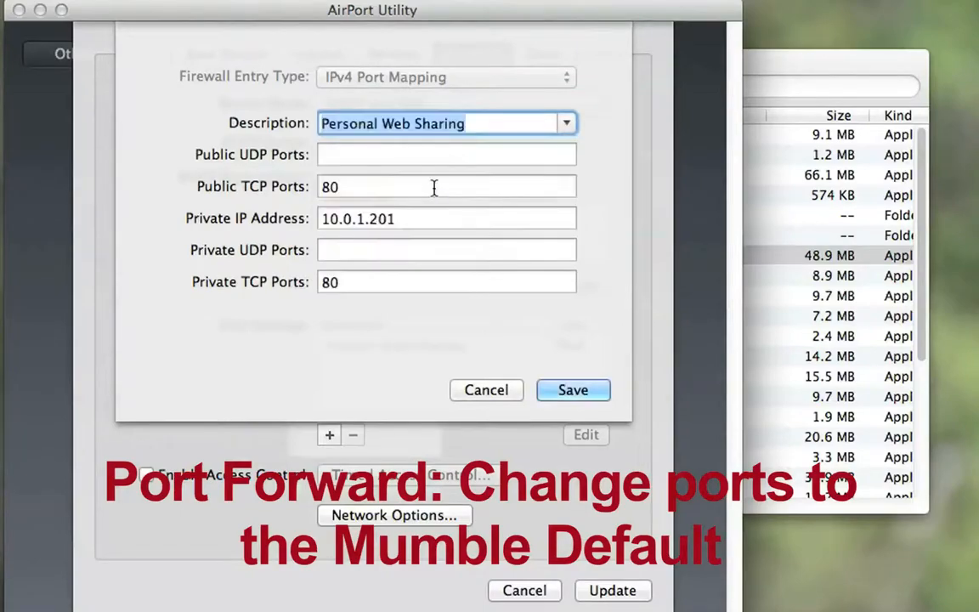
Step: Set the mapping's public and private UDP and TCP ports all to 64738
{"action": "left_click", "coordinate": [352, 154]}
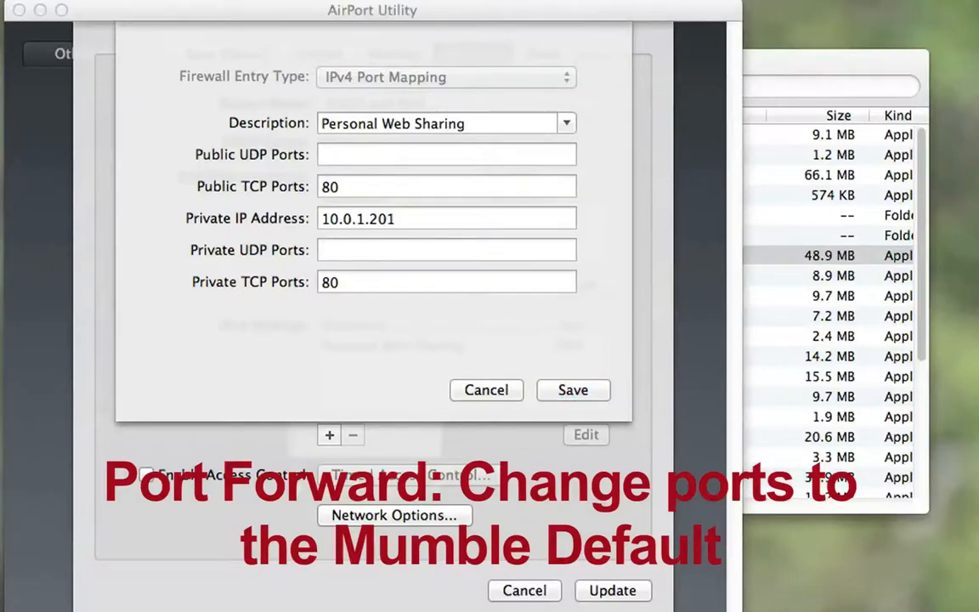
{"action": "left_click", "coordinate": [336, 158]}
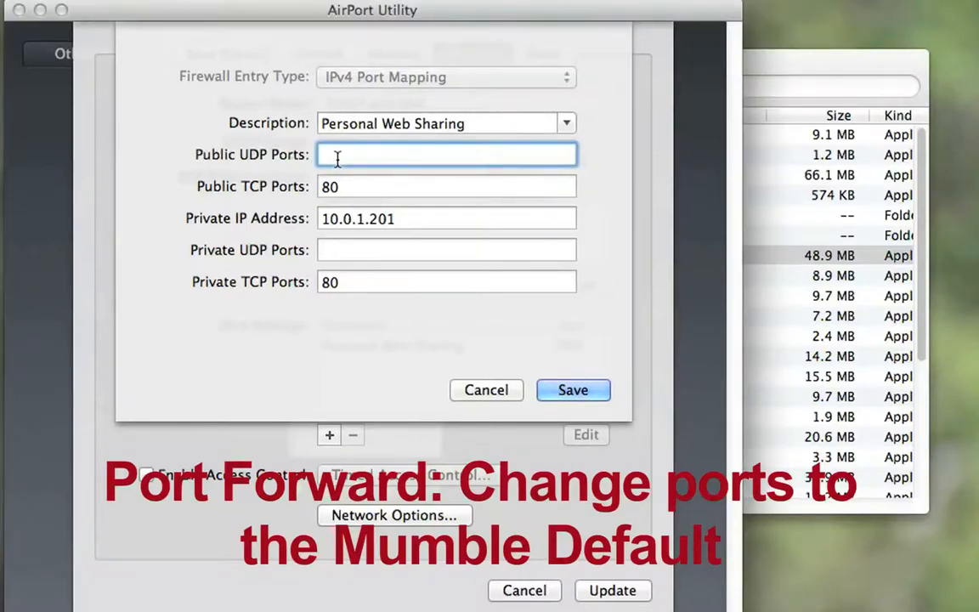
{"action": "type", "text": "64738"}
{"action": "key", "text": "Tab"}
{"action": "type", "text": "64738"}
{"action": "left_click", "coordinate": [361, 254]}
{"action": "type", "text": "64738"}
{"action": "key", "text": "Tab"}
{"action": "type", "text": "64738"}
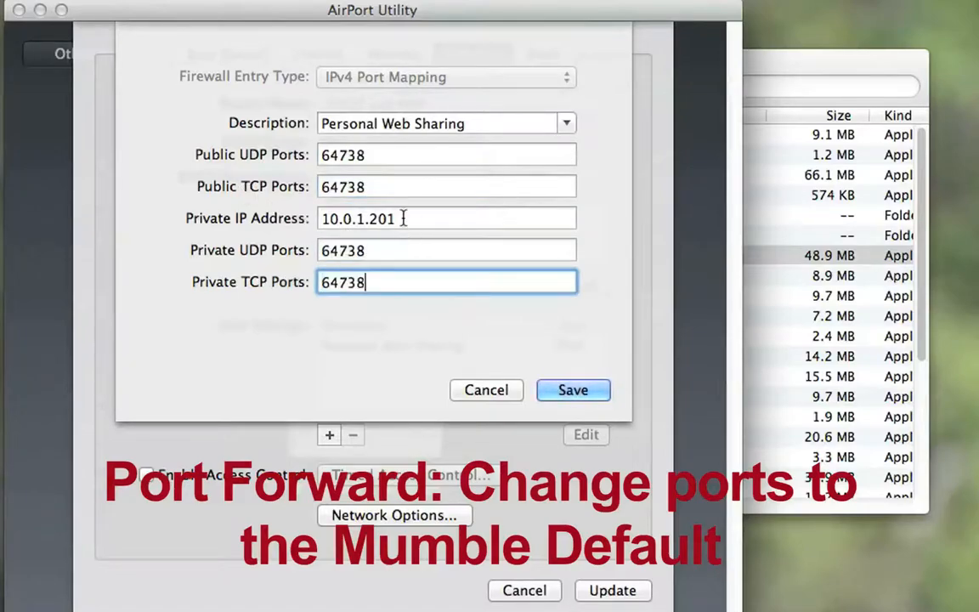
Step: Save the port mapping with private IP address 10.0.1.12 and update the base station with the new settings
{"action": "left_click_drag", "start_coordinate": [380, 219], "coordinate": [444, 219]}
{"action": "type", "text": "12"}
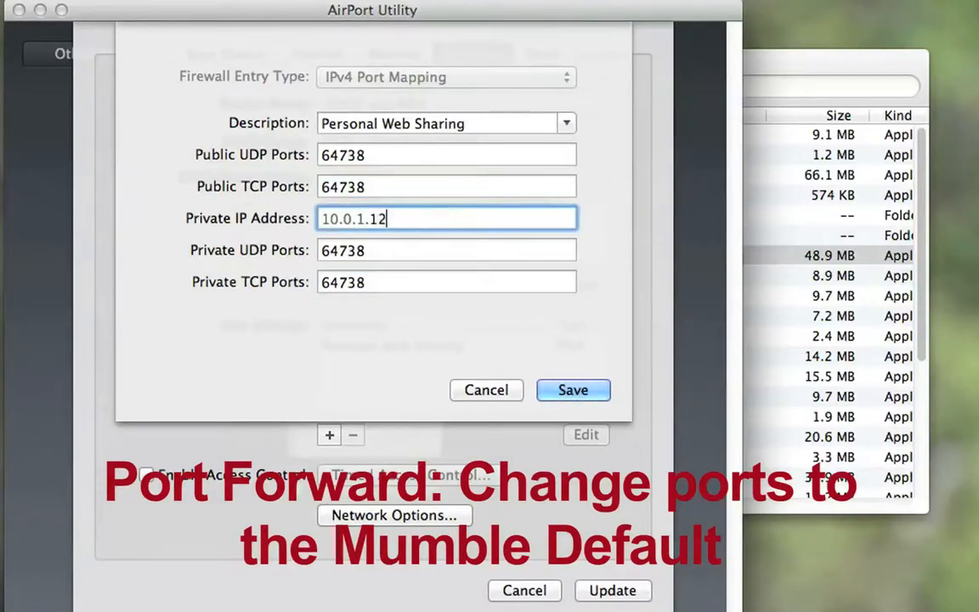
{"action": "left_click", "coordinate": [574, 390]}
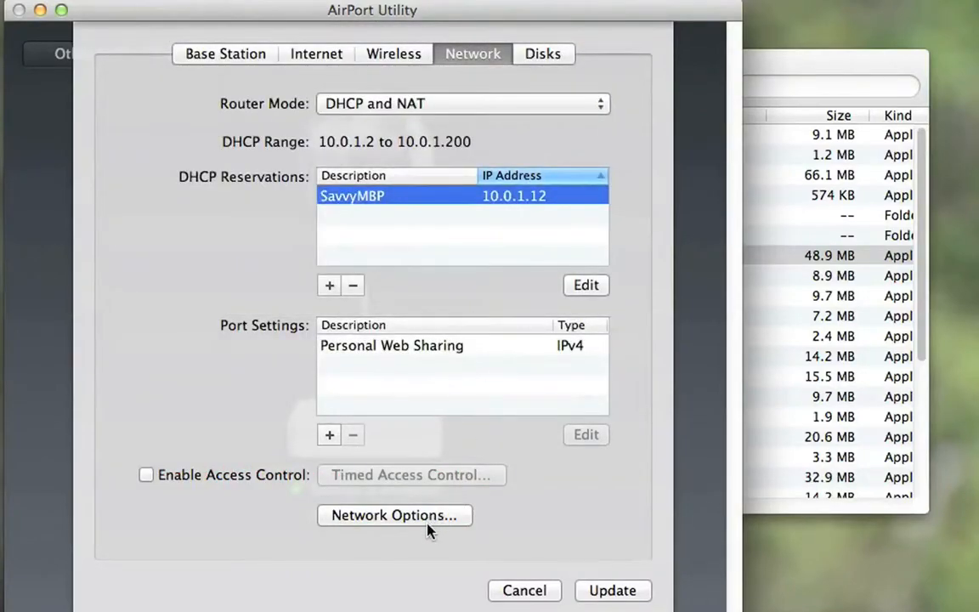
{"action": "left_click", "coordinate": [614, 591]}
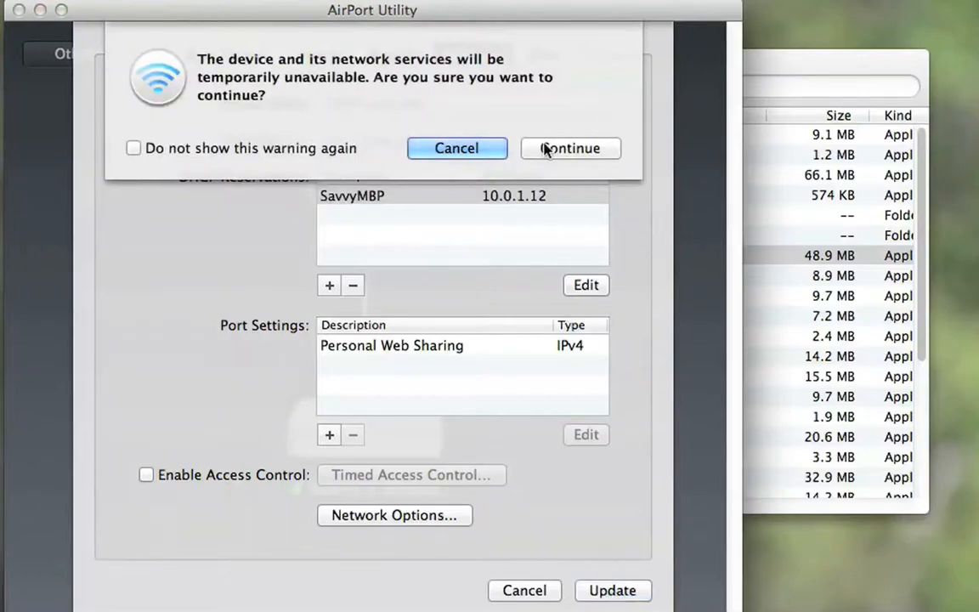
{"action": "left_click", "coordinate": [568, 149]}
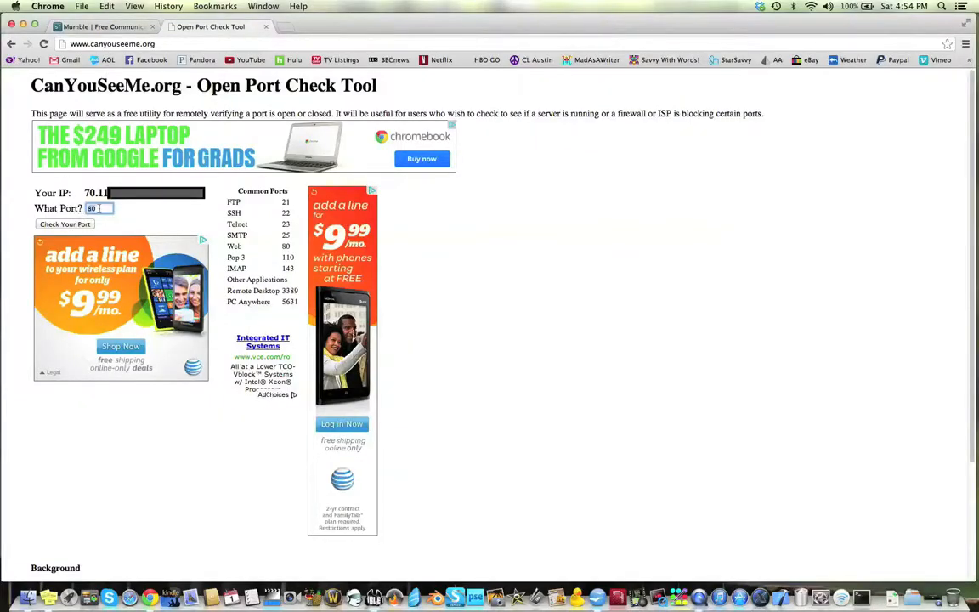
Step: Switch to Chrome and check on CanYouSeeMe.org whether port 64738 is open
{"action": "left_click", "coordinate": [100, 208]}
{"action": "key", "text": "BackSpace"}
{"action": "key", "text": "BackSpace"}
{"action": "type", "text": "64738"}
{"action": "left_click", "coordinate": [72, 225]}
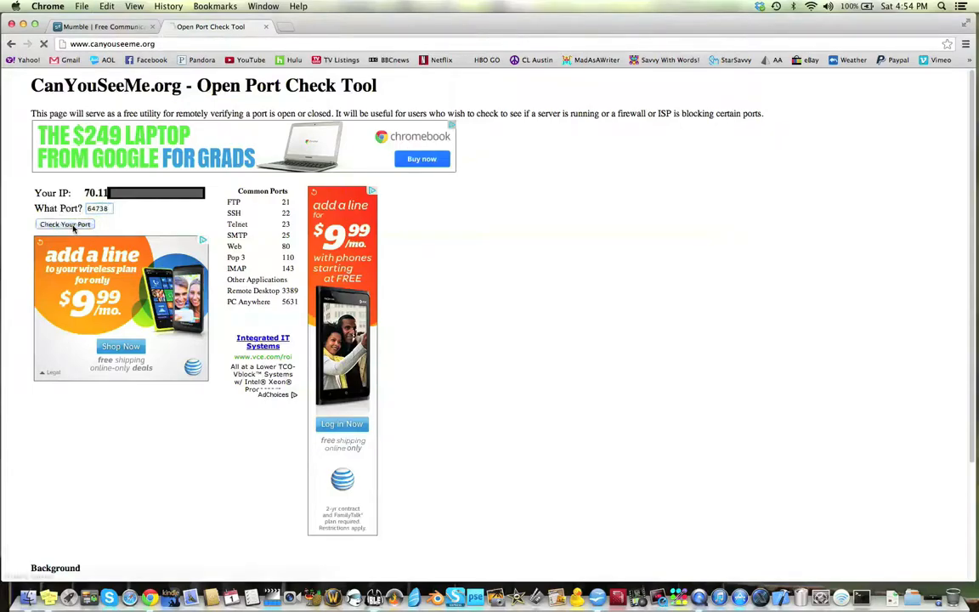
{"action": "left_click_drag", "start_coordinate": [55, 239], "coordinate": [116, 239]}
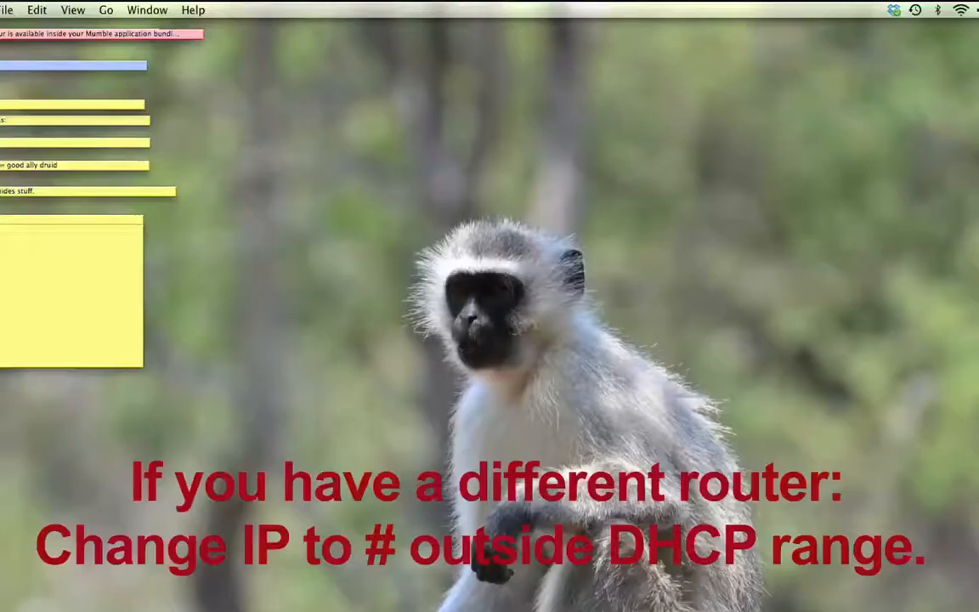
Step: Open the Mac's Network preferences and review the Wi-Fi connection's TCP/IP details, including the subnet mask and router address
{"action": "left_click", "coordinate": [961, 10]}
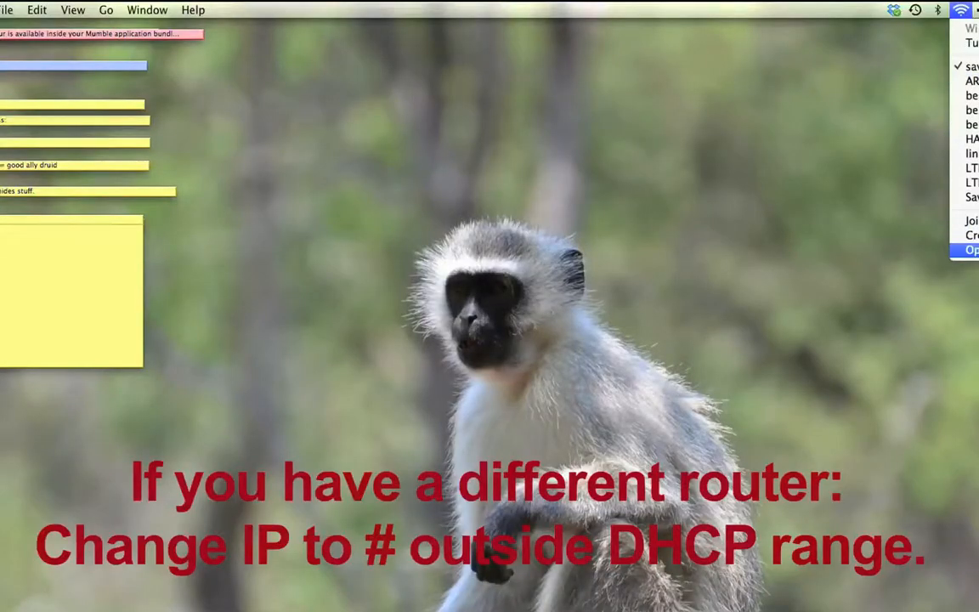
{"action": "left_click", "coordinate": [969, 250]}
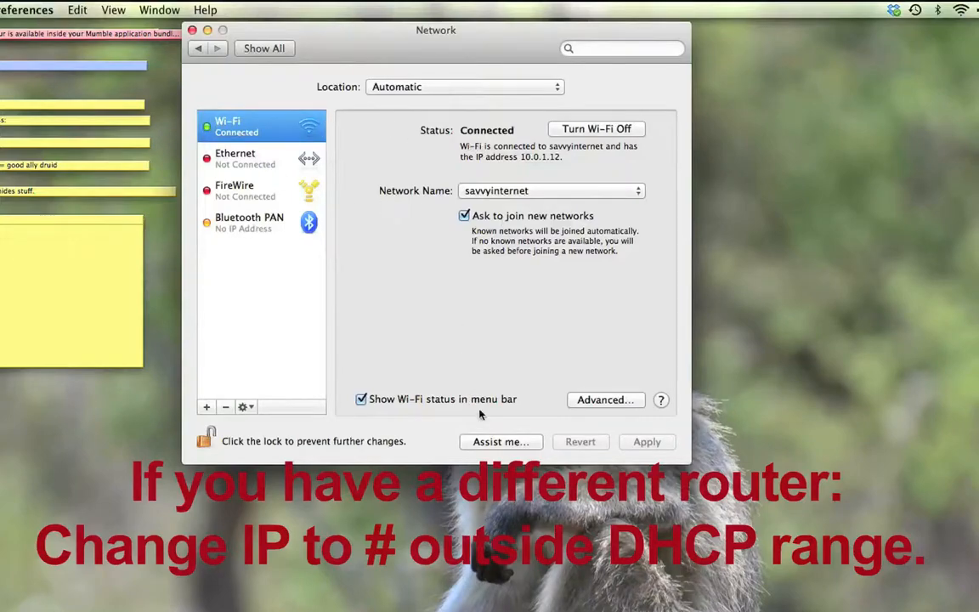
{"action": "left_click", "coordinate": [602, 399]}
{"action": "left_click", "coordinate": [344, 113]}
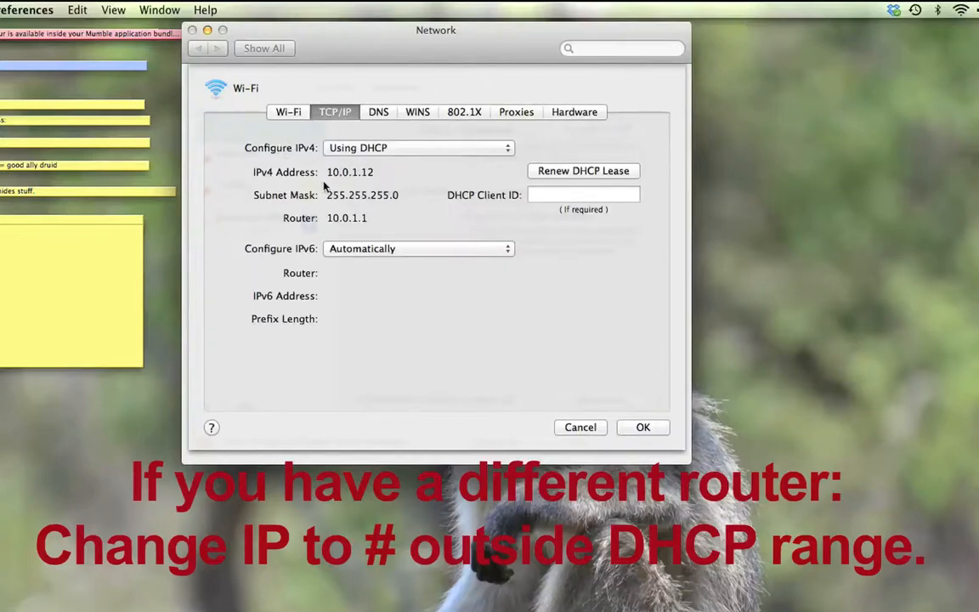
{"action": "left_click_drag", "start_coordinate": [416, 193], "coordinate": [291, 190]}
{"action": "left_click_drag", "start_coordinate": [381, 219], "coordinate": [321, 219]}
{"action": "left_click", "coordinate": [85, 257]}
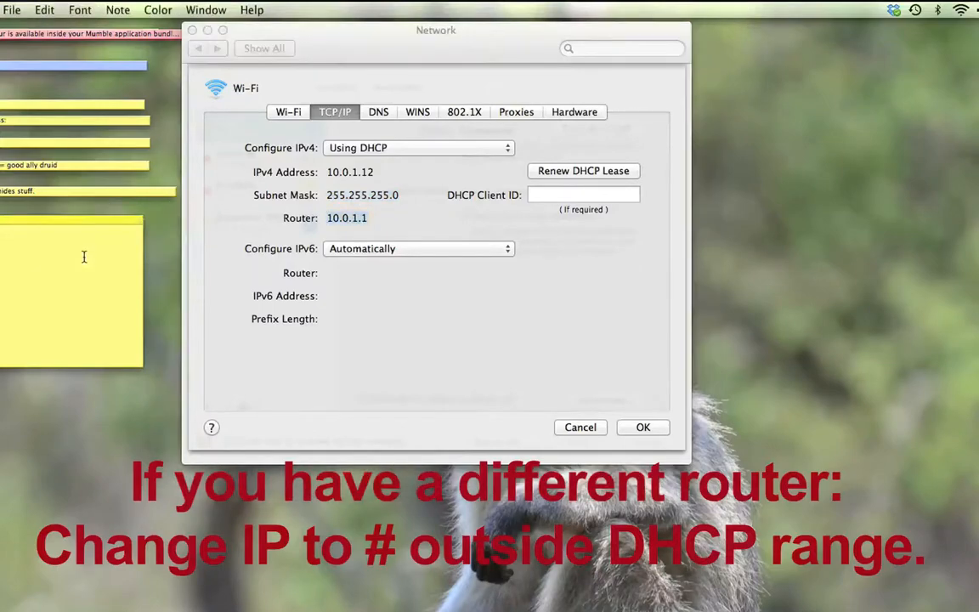
{"action": "left_click", "coordinate": [514, 309]}
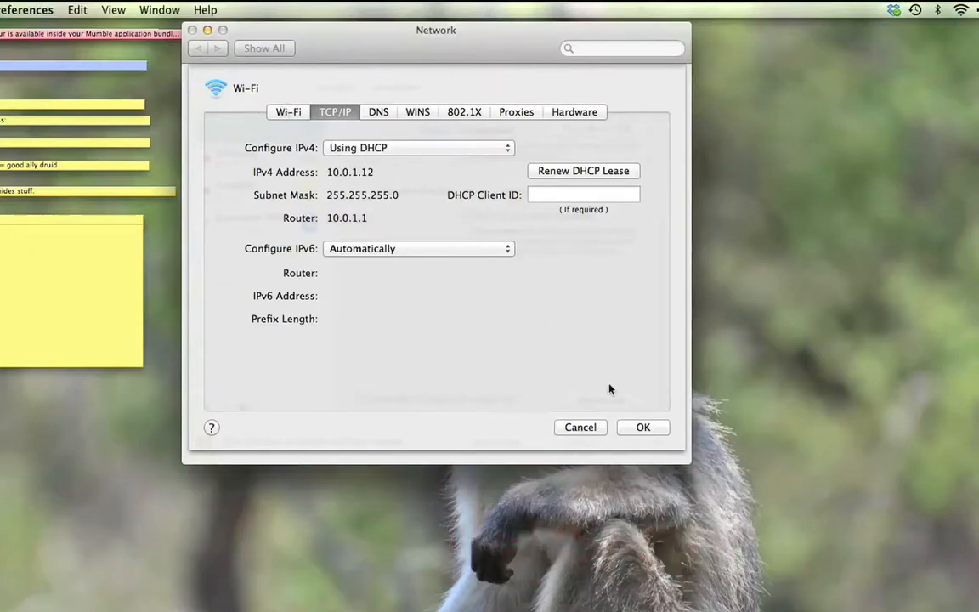
{"action": "left_click", "coordinate": [643, 428]}
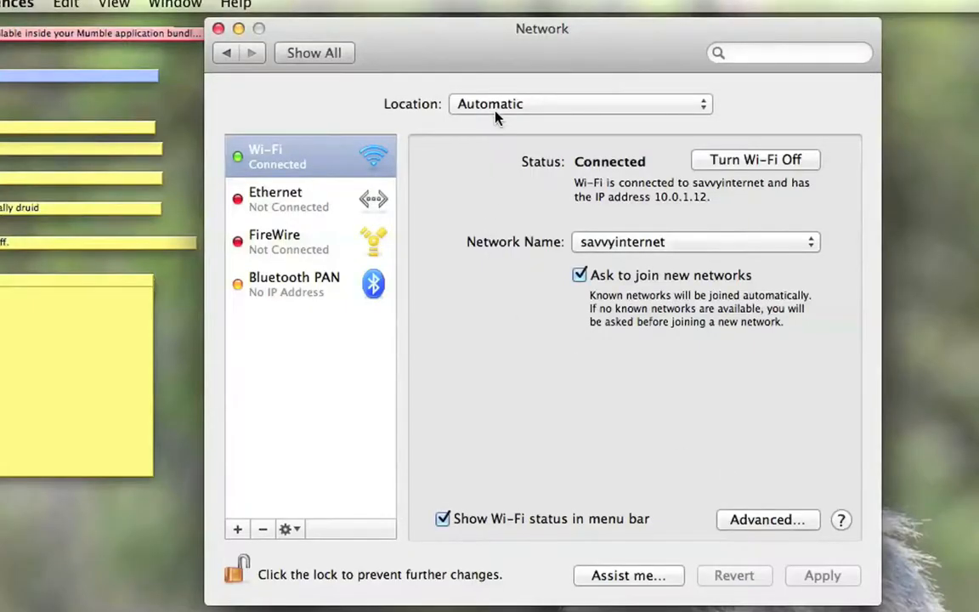
Step: Add a network location named Static 3 and make it the active location
{"action": "left_click", "coordinate": [500, 106]}
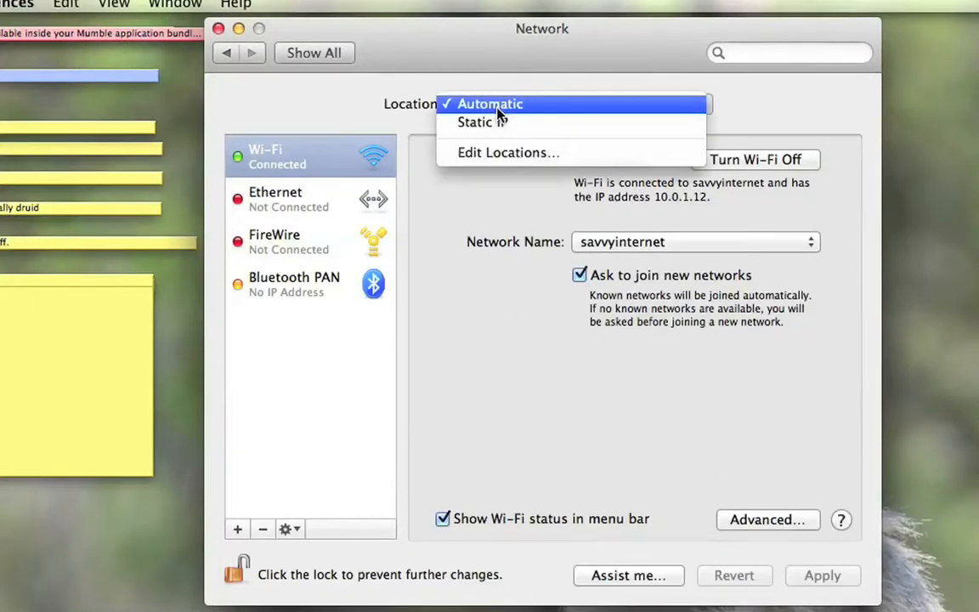
{"action": "left_click", "coordinate": [510, 156]}
{"action": "left_click", "coordinate": [430, 248]}
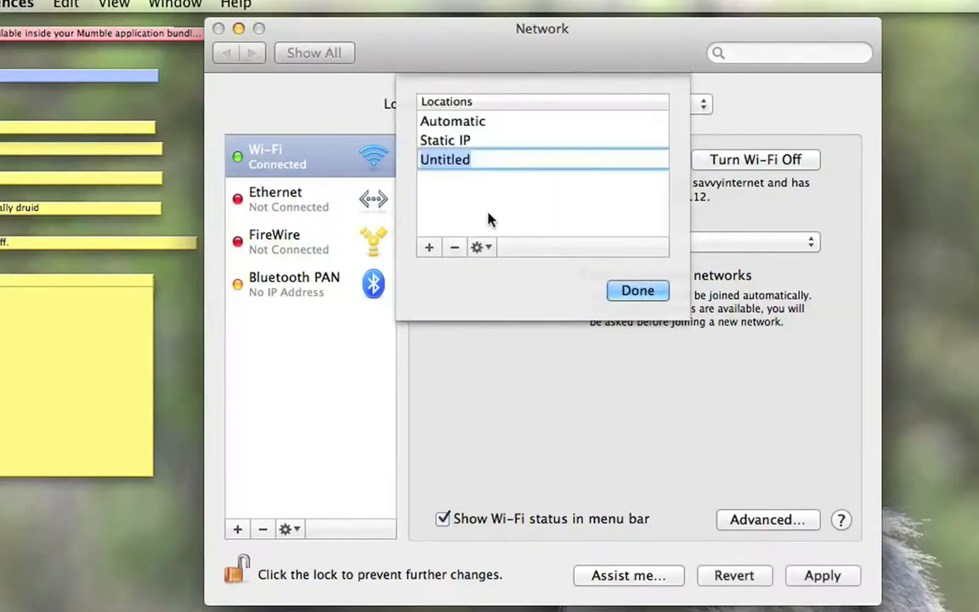
{"action": "type", "text": "Staic"}
{"action": "key", "text": "BackSpace"}
{"action": "key", "text": "BackSpace"}
{"action": "type", "text": "tic 3"}
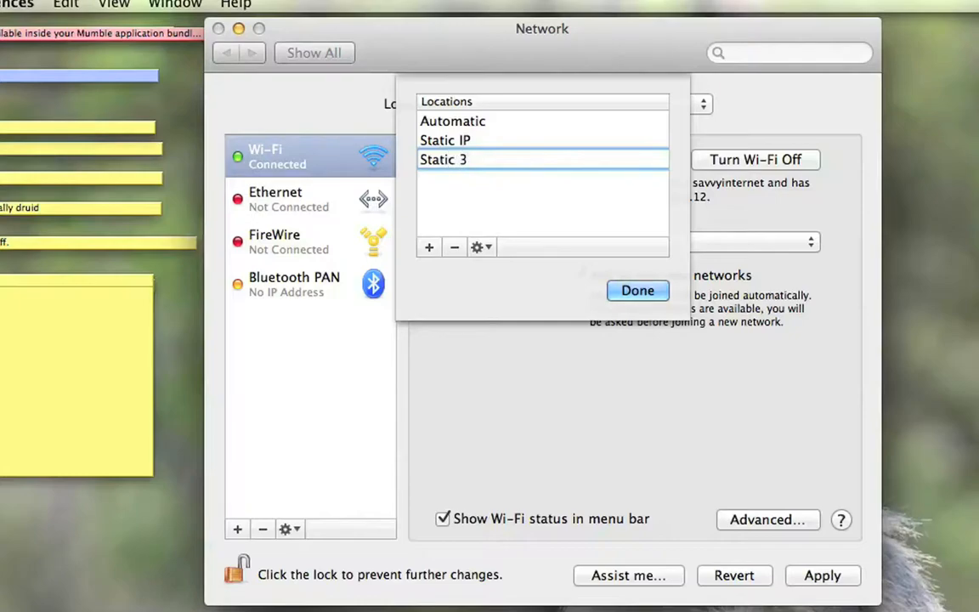
{"action": "left_click", "coordinate": [638, 292]}
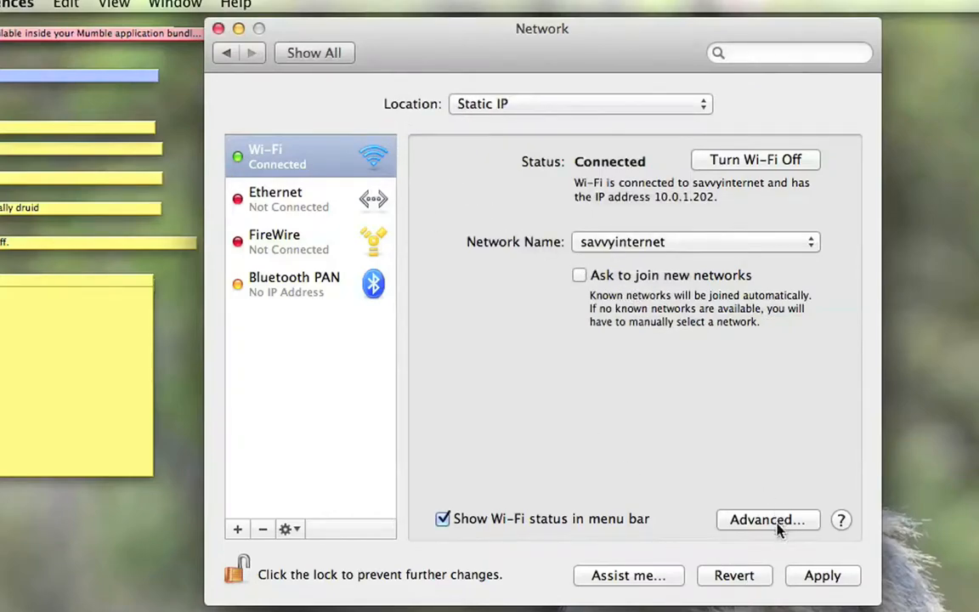
{"action": "left_click", "coordinate": [536, 112]}
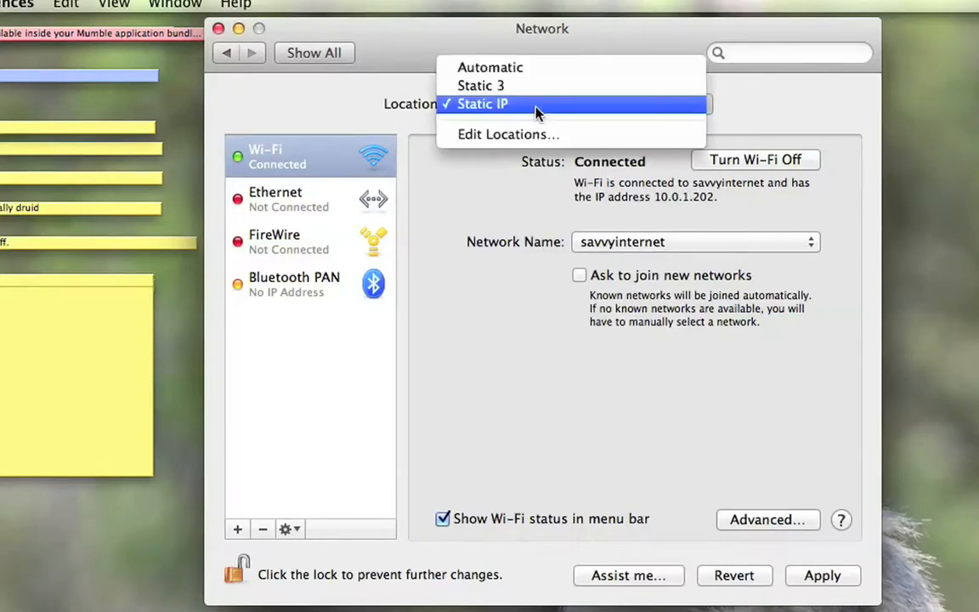
{"action": "left_click", "coordinate": [534, 88]}
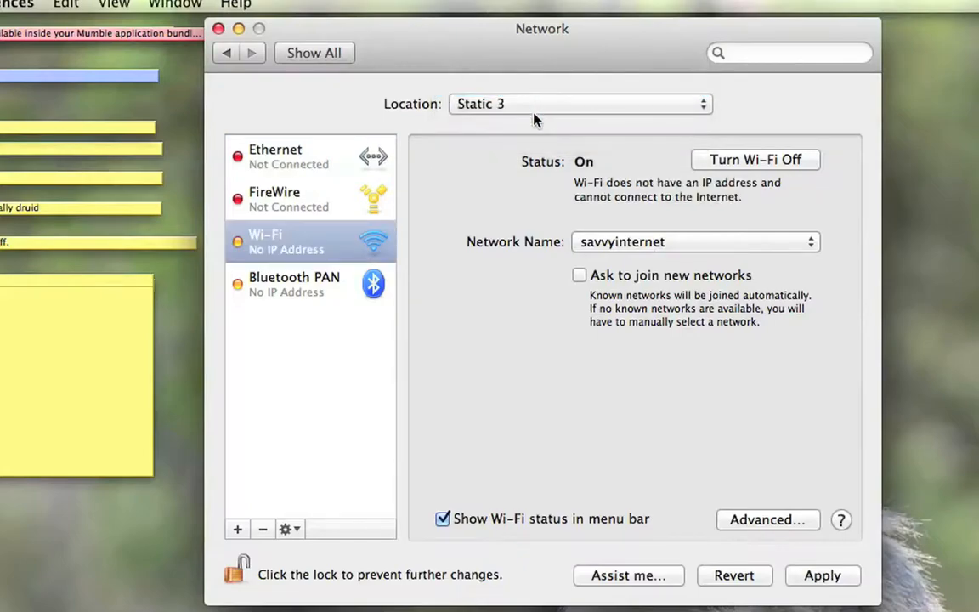
Step: Configure the Wi-Fi connection's IPv4 as Using DHCP with manual address and set the IPv4 address to 10.0.1.202
{"action": "left_click", "coordinate": [769, 520]}
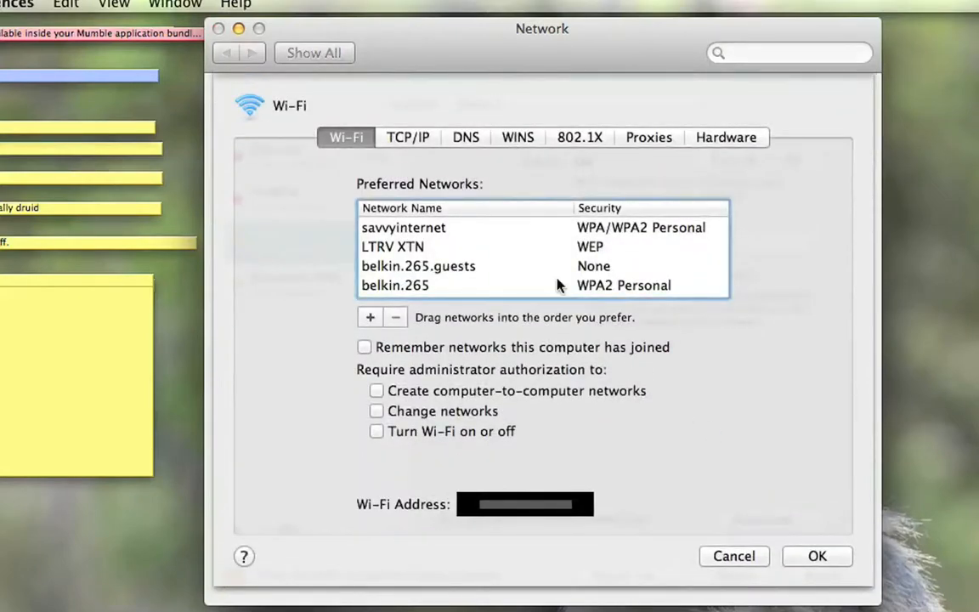
{"action": "left_click", "coordinate": [412, 139]}
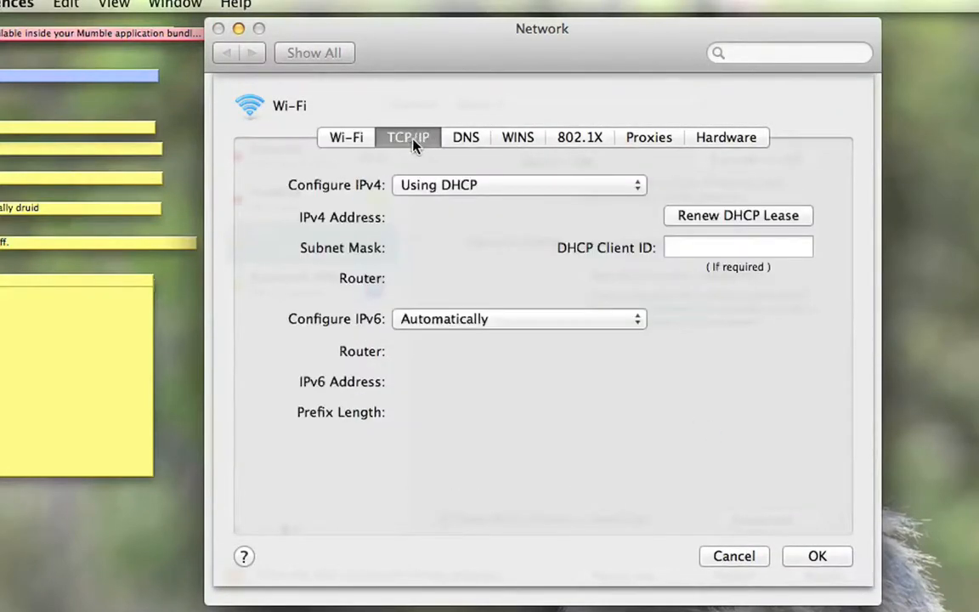
{"action": "left_click", "coordinate": [443, 186]}
{"action": "left_click", "coordinate": [446, 201]}
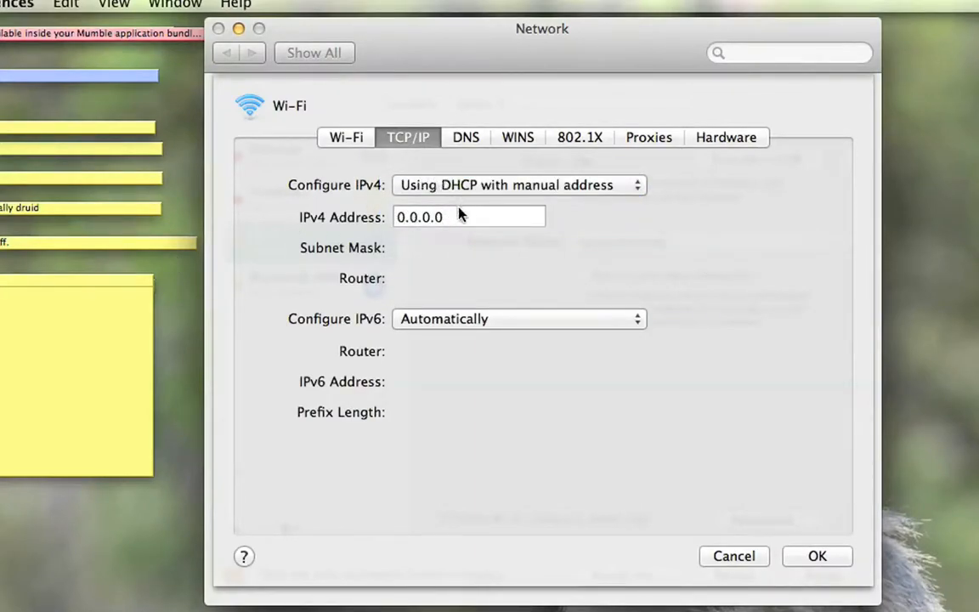
{"action": "left_click_drag", "start_coordinate": [446, 218], "coordinate": [341, 202]}
{"action": "type", "text": "10.0.1.1"}
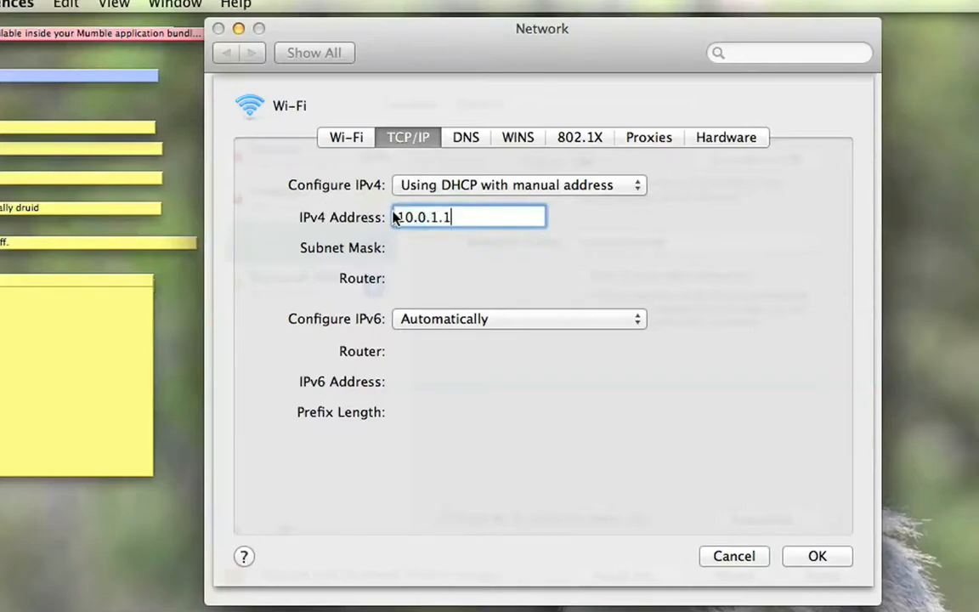
{"action": "key", "text": "BackSpace"}
{"action": "type", "text": "202"}
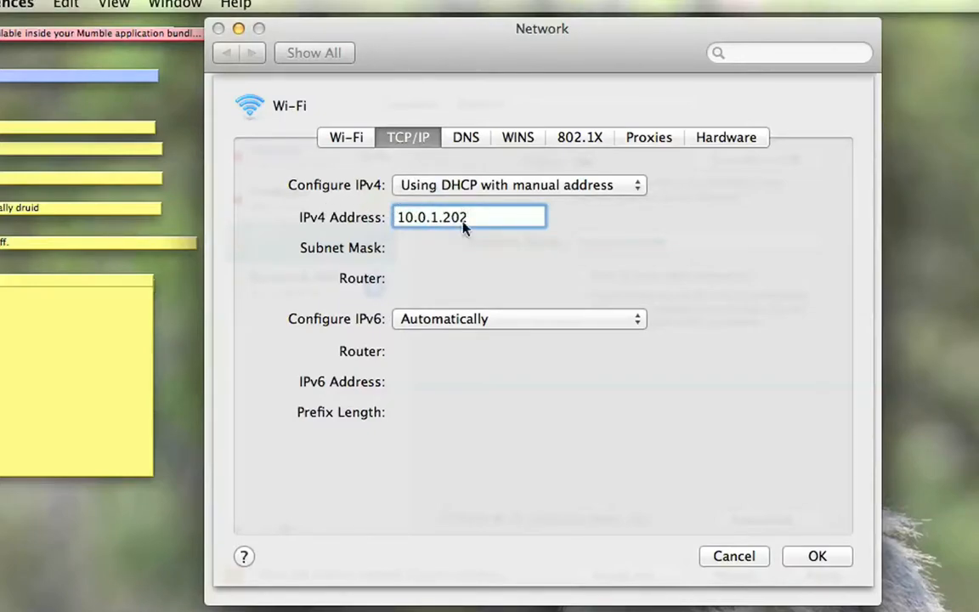
Step: Apply the new TCP/IP settings and check the Wi-Fi connection's status and IP address
{"action": "left_click", "coordinate": [821, 557]}
{"action": "left_click", "coordinate": [822, 576]}
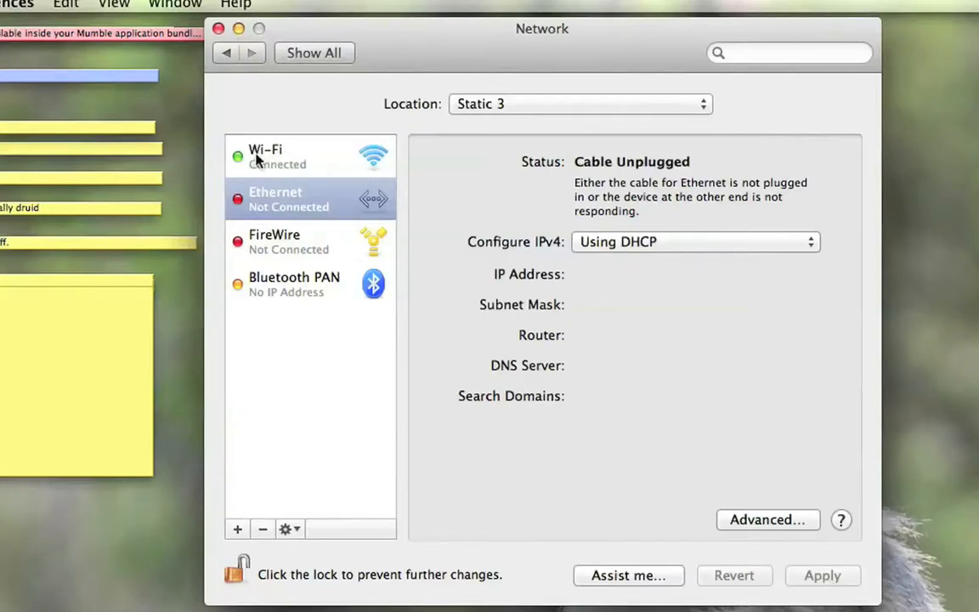
{"action": "left_click", "coordinate": [255, 151]}
{"action": "left_click_drag", "start_coordinate": [652, 198], "coordinate": [793, 194]}
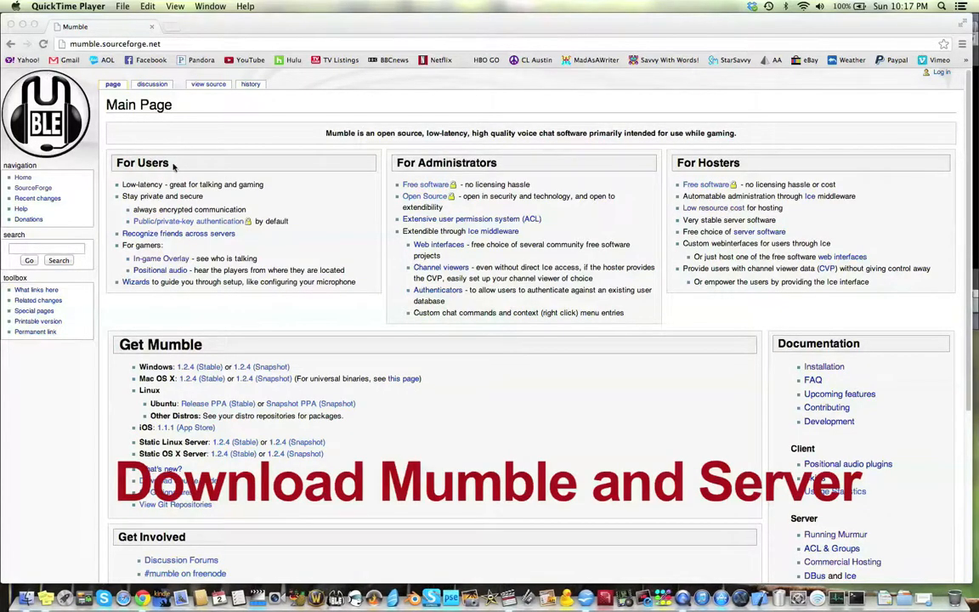
Step: In Chrome, download the stable 1.2.4 releases of Mumble for Mac OS X and the Static OS X Server from mumble.sourceforge.net
{"action": "left_click", "coordinate": [193, 137]}
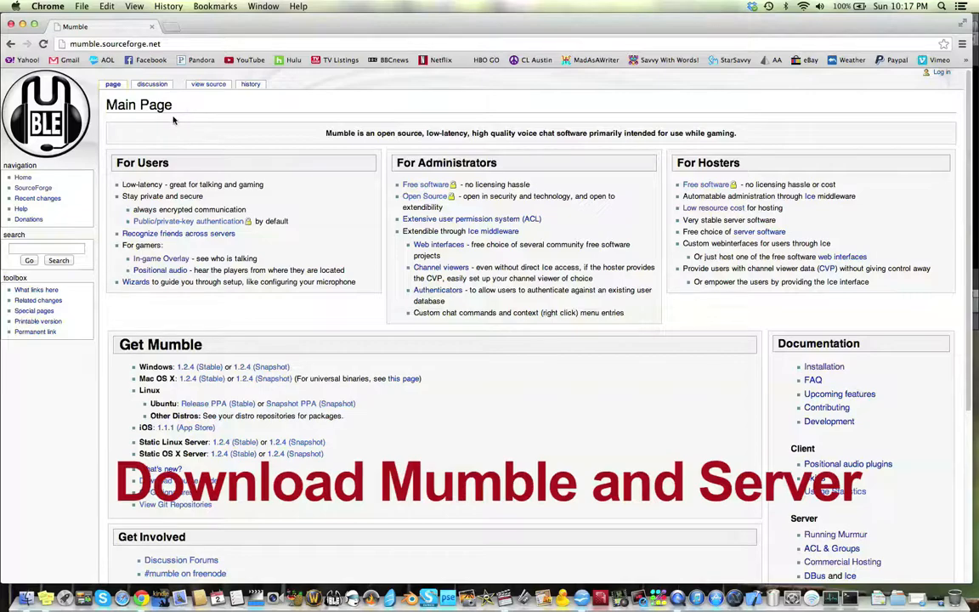
{"action": "left_click", "coordinate": [192, 382]}
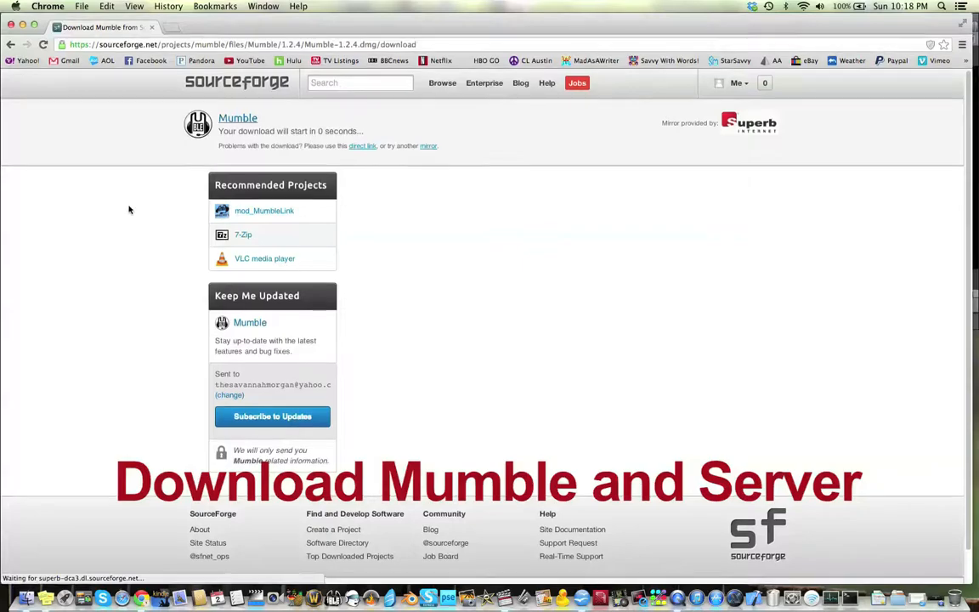
{"action": "left_click", "coordinate": [11, 44]}
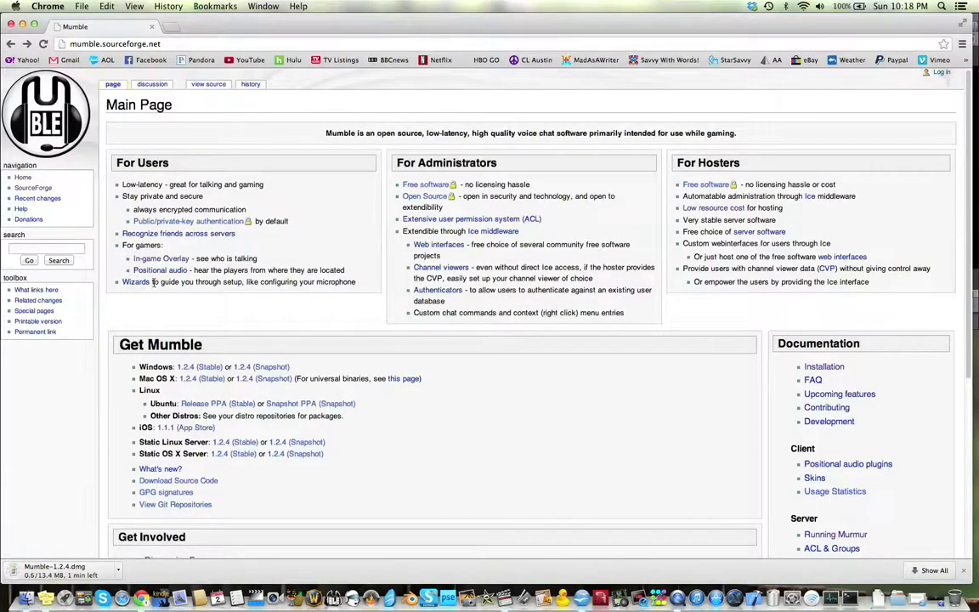
{"action": "left_click", "coordinate": [233, 456]}
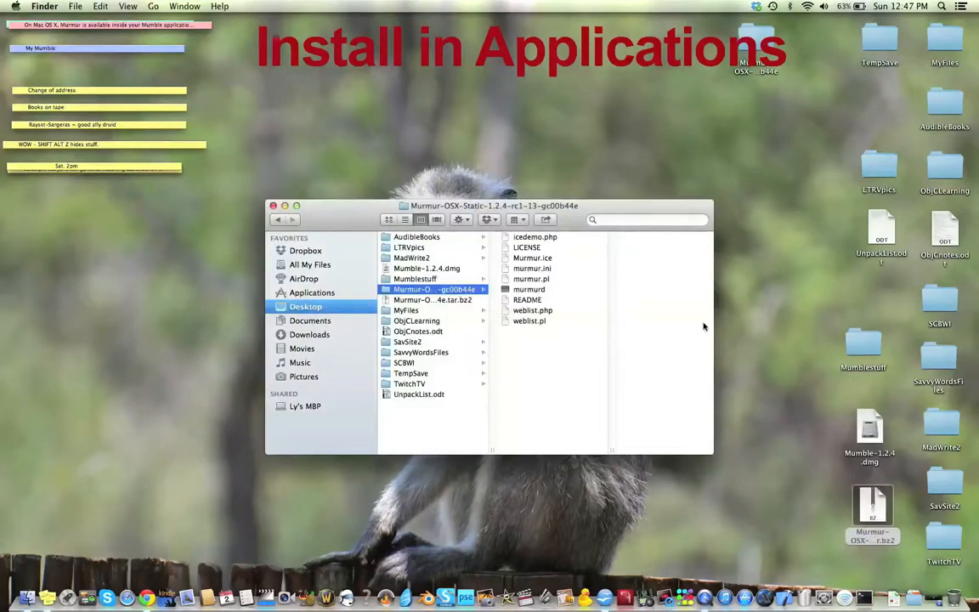
Step: Move the Murmur-OSX-Static folder from the desktop into Applications in Finder and display its contents there
{"action": "left_click_drag", "start_coordinate": [759, 53], "coordinate": [318, 294]}
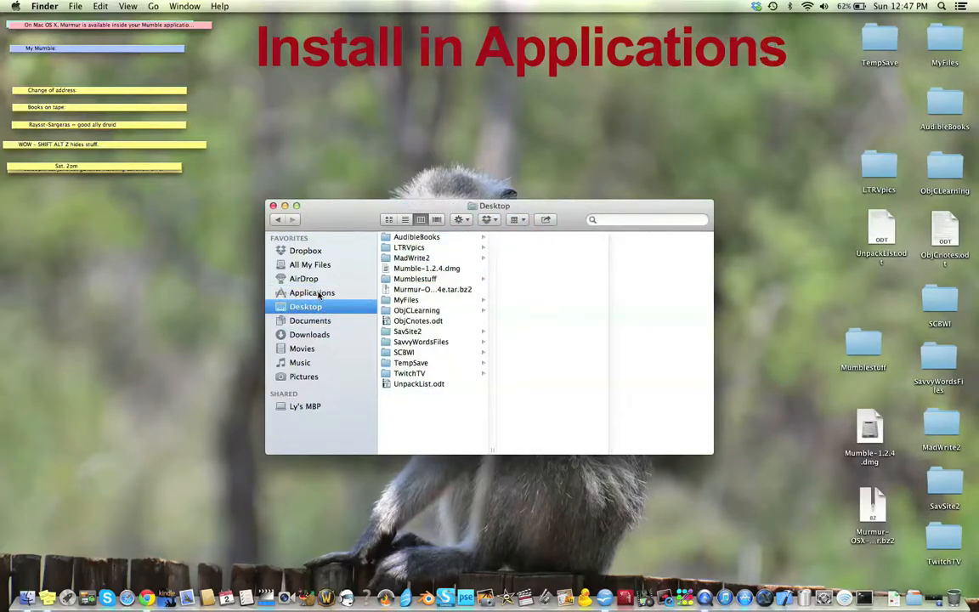
{"action": "left_click", "coordinate": [318, 294]}
{"action": "scroll", "coordinate": [399, 360], "scroll_direction": "down", "scroll_amount": 10}
{"action": "scroll", "coordinate": [306, 417], "scroll_direction": "down", "scroll_amount": 4}
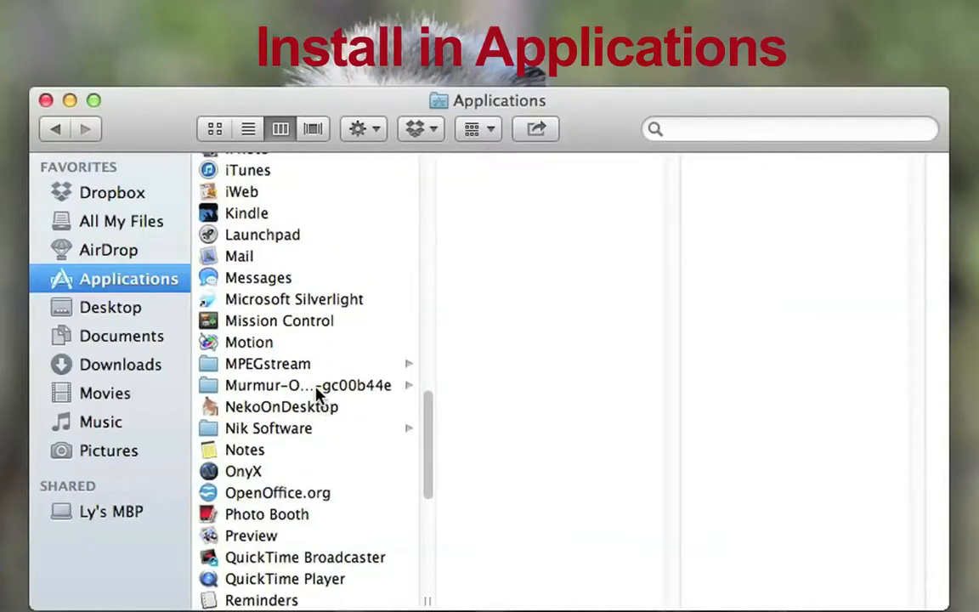
{"action": "left_click", "coordinate": [316, 387]}
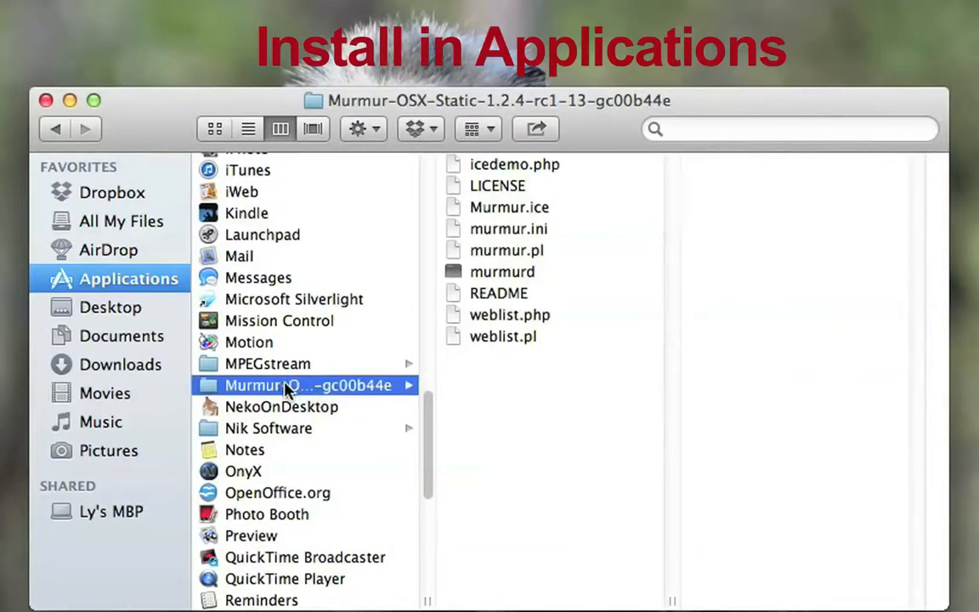
Step: Rename the Murmur-OSX-Static folder in Applications to Murmur and close the Finder window
{"action": "right_click", "coordinate": [287, 388]}
{"action": "left_click", "coordinate": [275, 388]}
{"action": "key", "text": "Return"}
{"action": "type", "text": "Mum"}
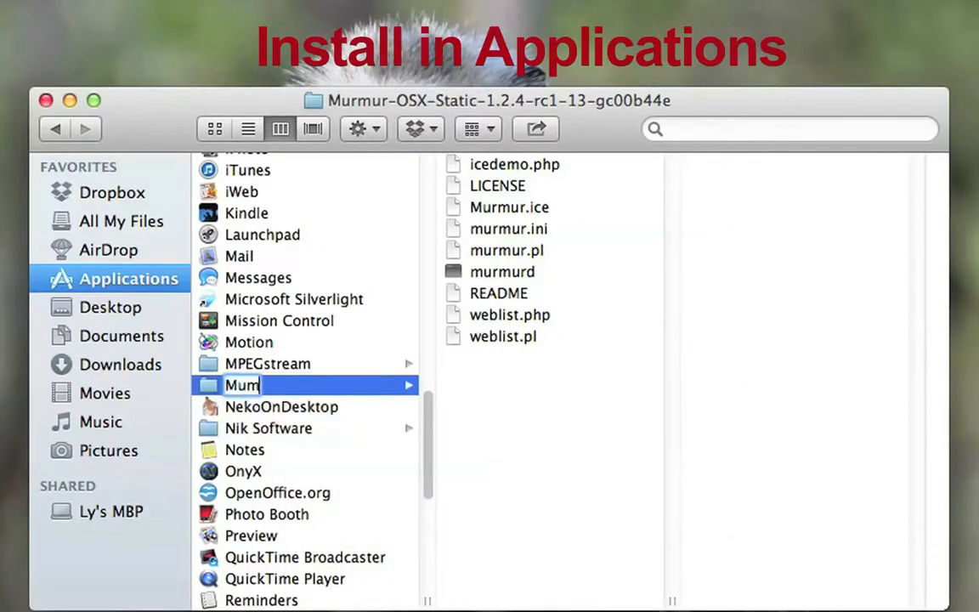
{"action": "key", "text": "BackSpace"}
{"action": "type", "text": "rmur"}
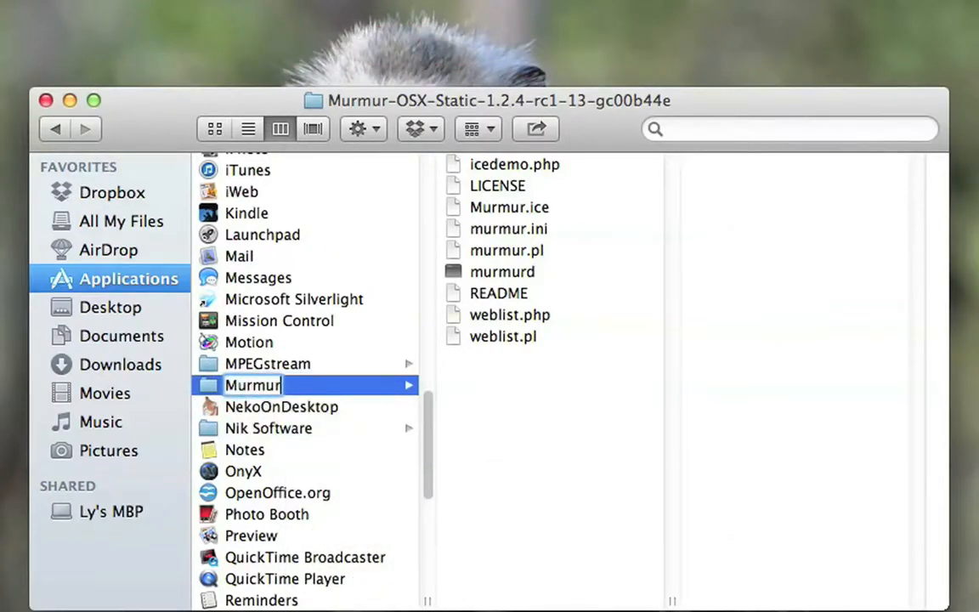
{"action": "left_click", "coordinate": [323, 365]}
{"action": "left_click", "coordinate": [312, 387]}
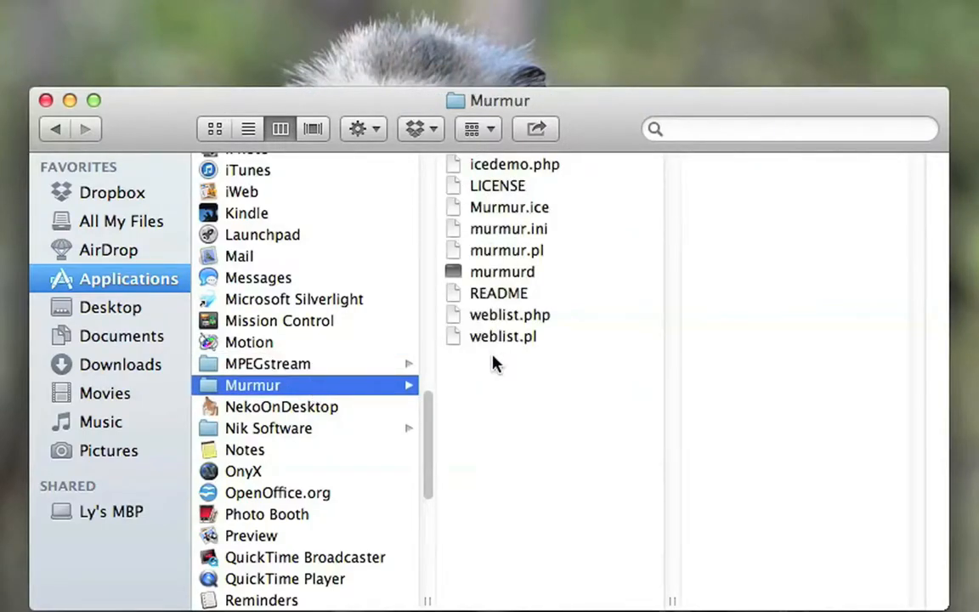
{"action": "left_click", "coordinate": [46, 100]}
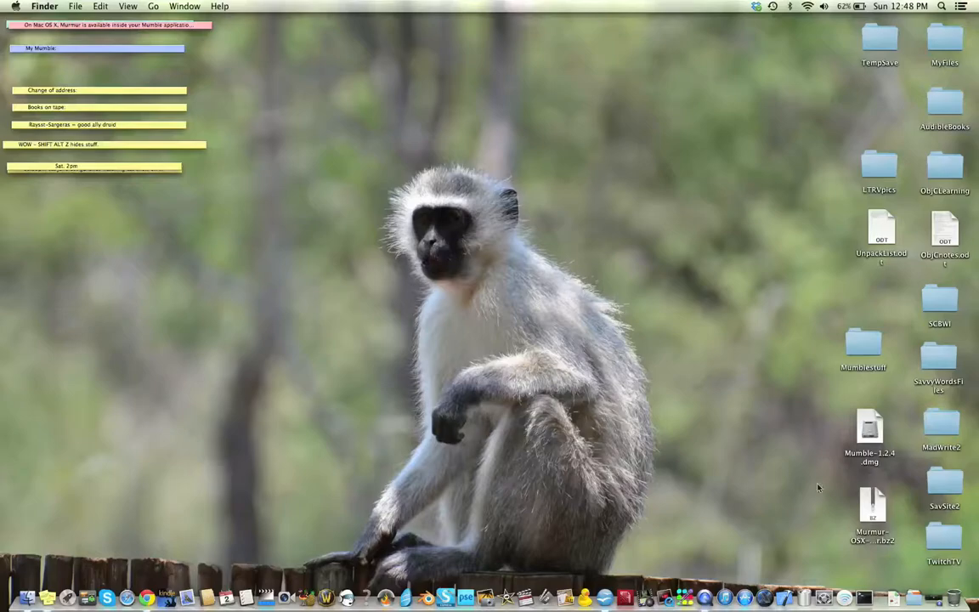
Step: Open the Mumble-1.2.4.dmg disk image, copy Mumble to Applications, and browse the Applications folder
{"action": "left_click", "coordinate": [874, 425]}
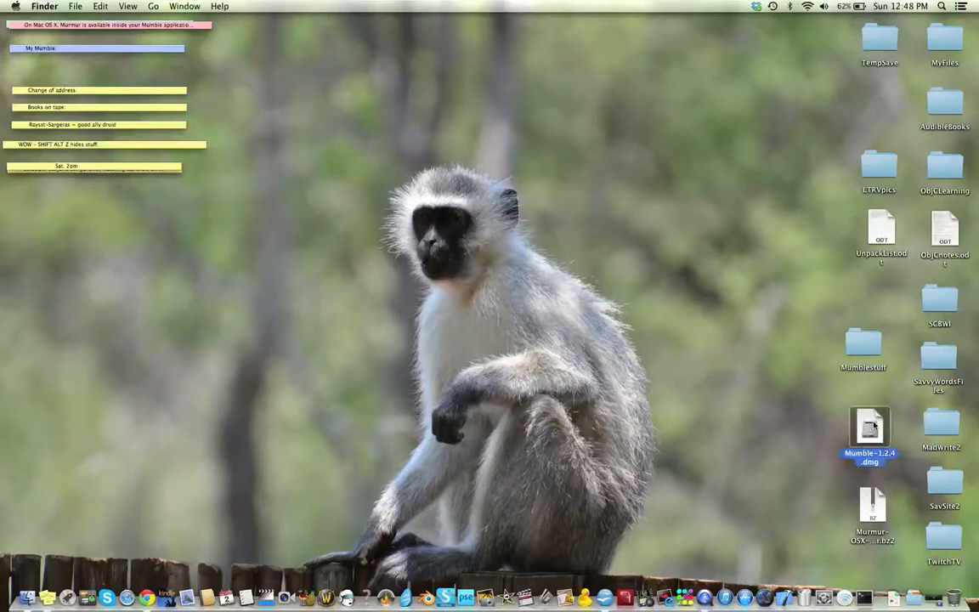
{"action": "double_click", "coordinate": [850, 425]}
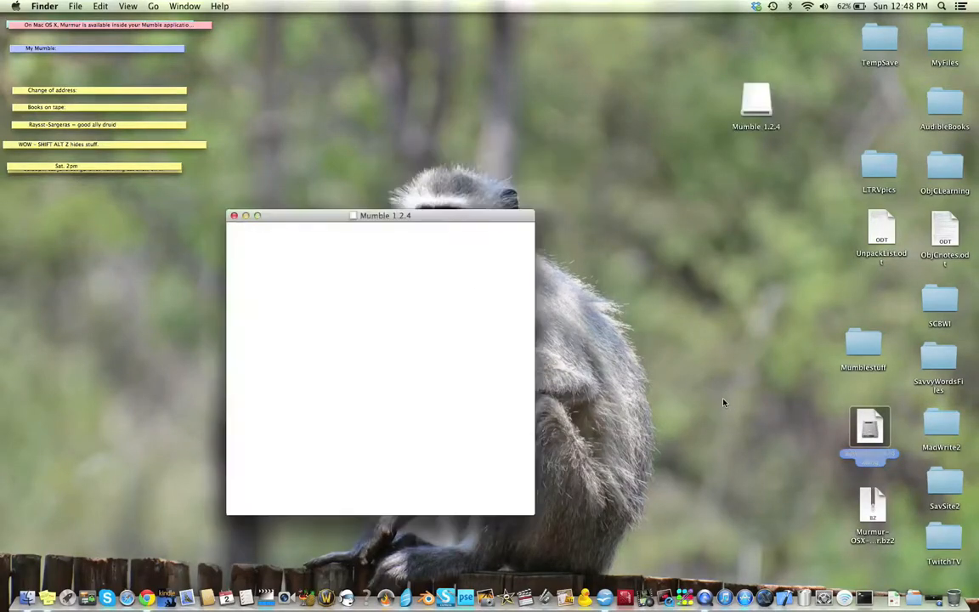
{"action": "left_click_drag", "start_coordinate": [259, 255], "coordinate": [482, 266]}
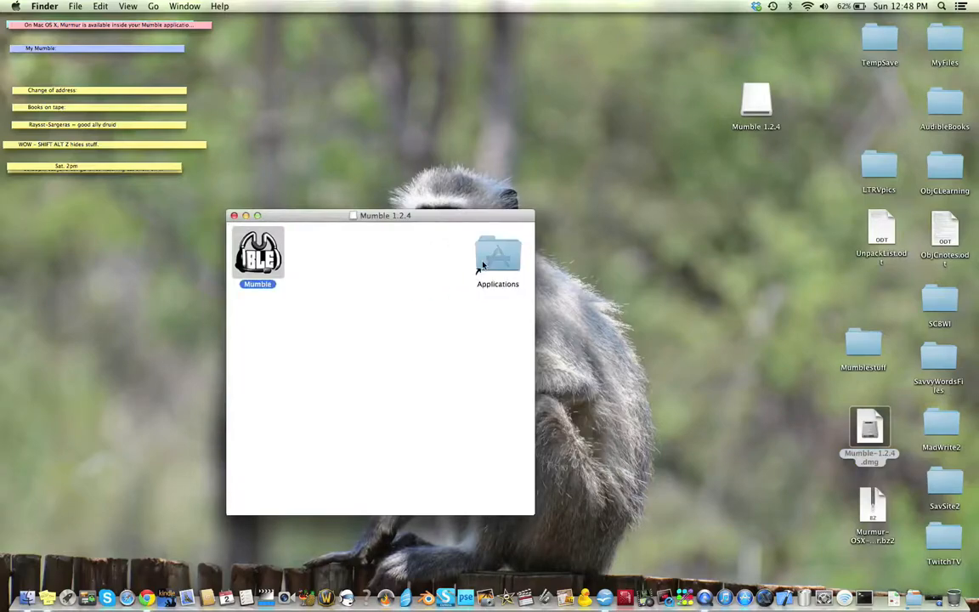
{"action": "left_click", "coordinate": [912, 600]}
{"action": "scroll", "coordinate": [771, 443], "scroll_direction": "down", "scroll_amount": 2}
{"action": "scroll", "coordinate": [771, 443], "scroll_direction": "down", "scroll_amount": 5}
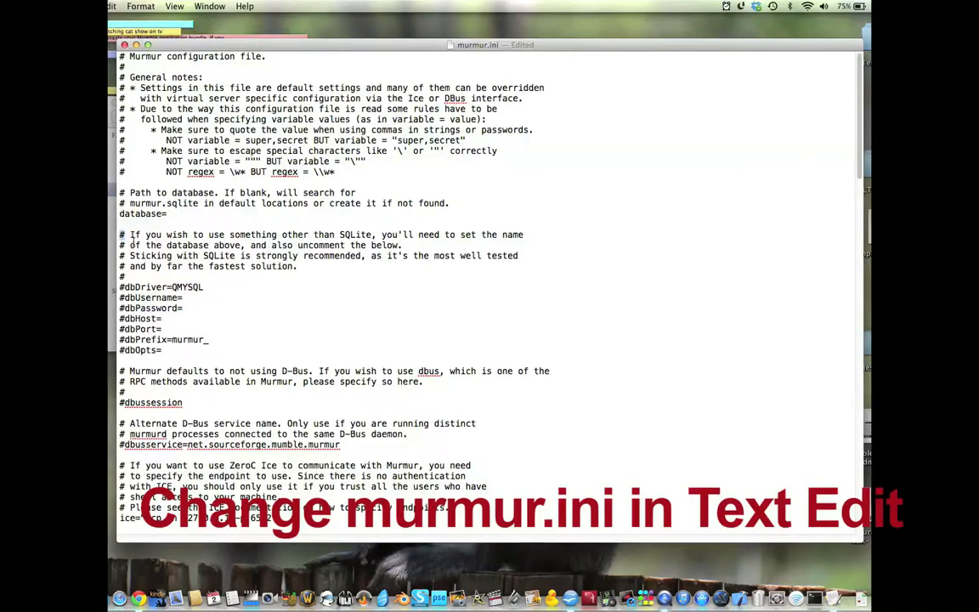
Step: In murmur.ini, change the welcometext wording to "Welcome to EPICNESS running" before Murmur and replace "Enjoy your stay" with "yes"
{"action": "scroll", "coordinate": [231, 281], "scroll_direction": "down", "scroll_amount": 10}
{"action": "scroll", "coordinate": [232, 288], "scroll_direction": "down", "scroll_amount": 15}
{"action": "scroll", "coordinate": [230, 282], "scroll_direction": "down", "scroll_amount": 5}
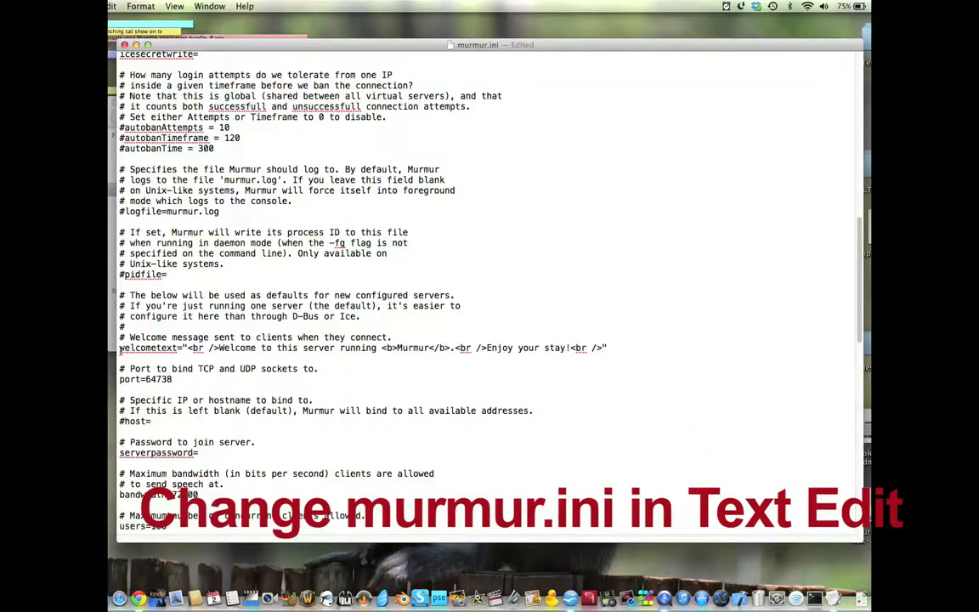
{"action": "double_click", "coordinate": [122, 349]}
{"action": "left_click", "coordinate": [217, 349]}
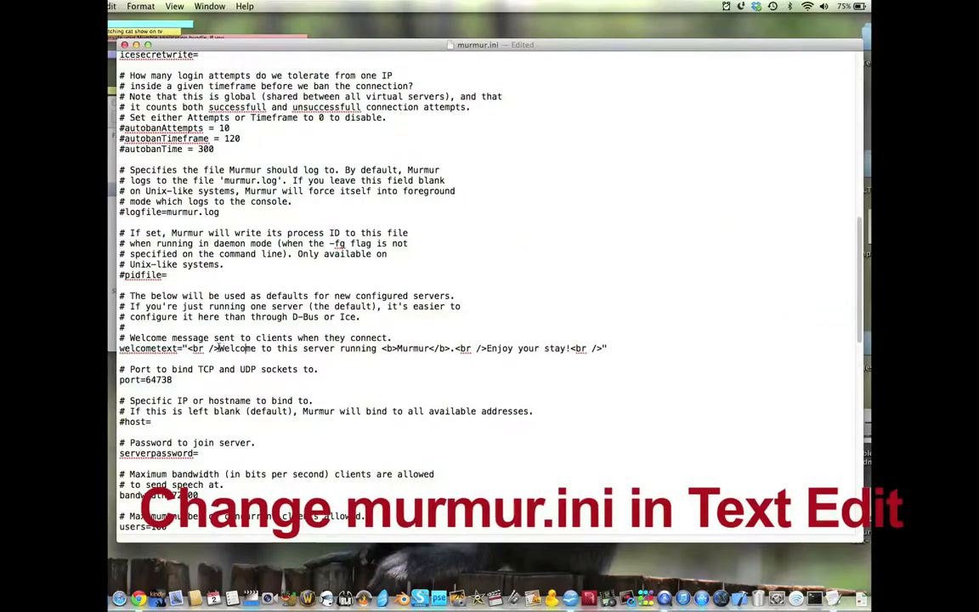
{"action": "left_click_drag", "start_coordinate": [275, 348], "coordinate": [374, 350]}
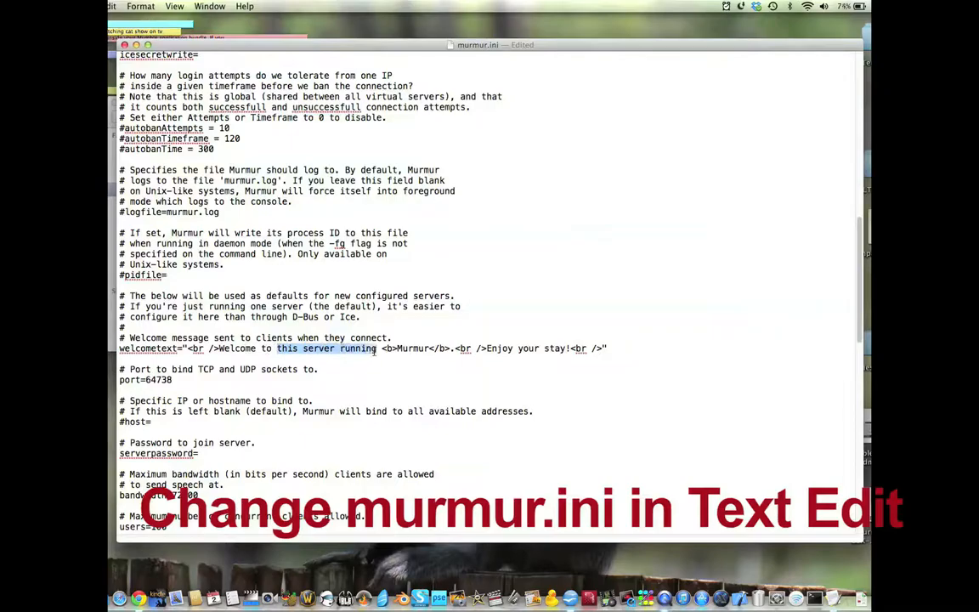
{"action": "type", "text": "EPICNESS"}
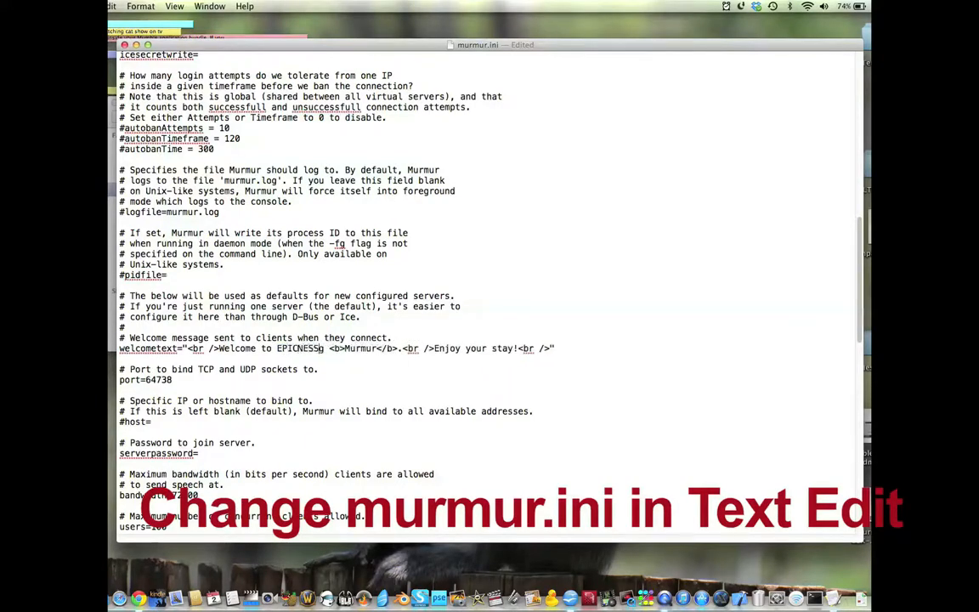
{"action": "key", "text": "BackSpace"}
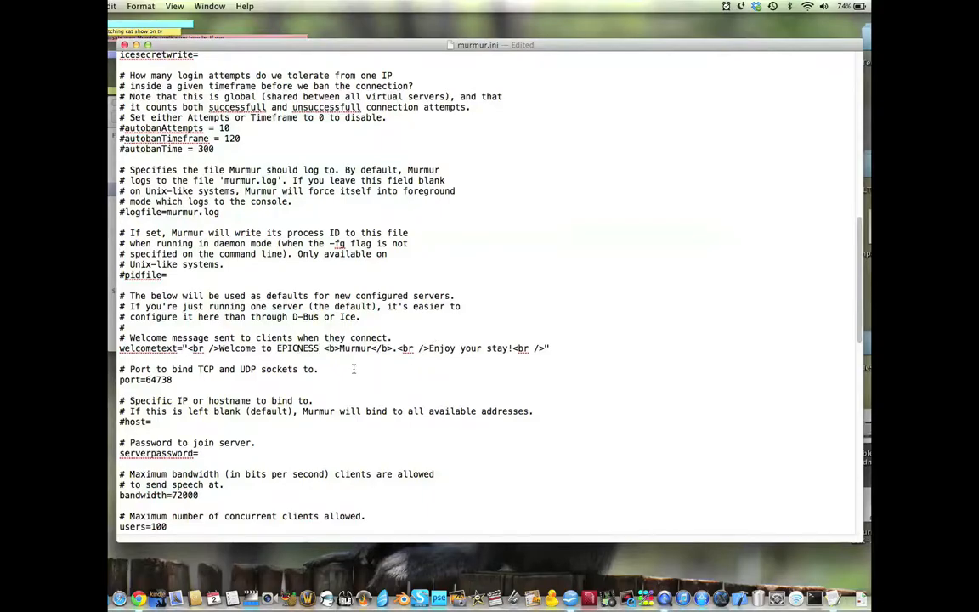
{"action": "type", "text": "running"}
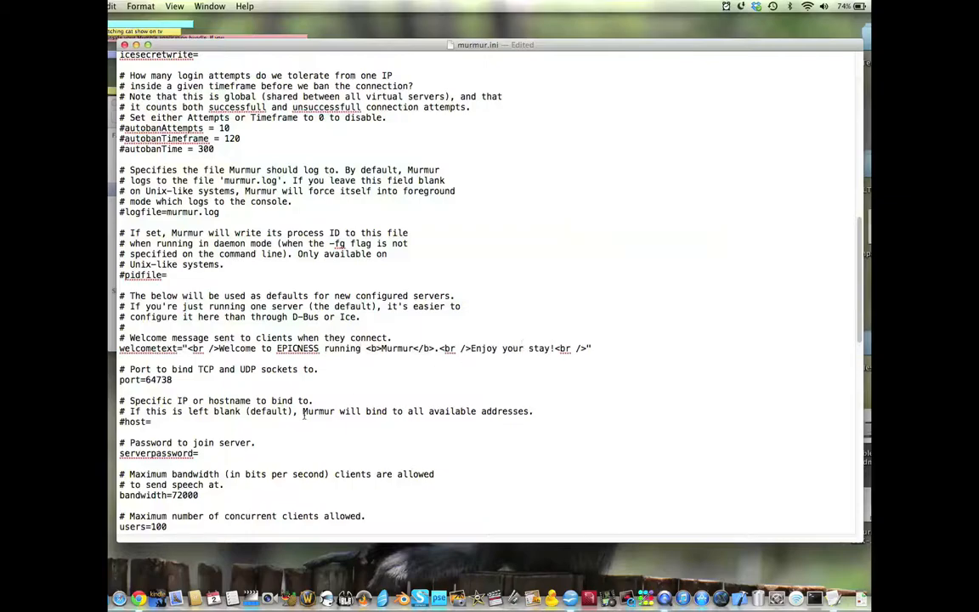
{"action": "left_click_drag", "start_coordinate": [471, 349], "coordinate": [552, 349]}
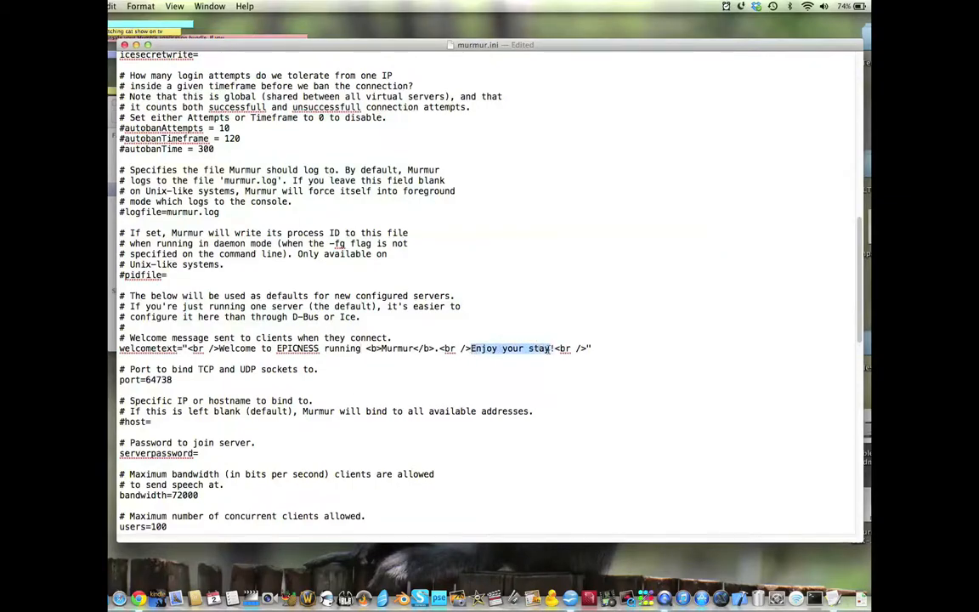
{"action": "type", "text": "yes"}
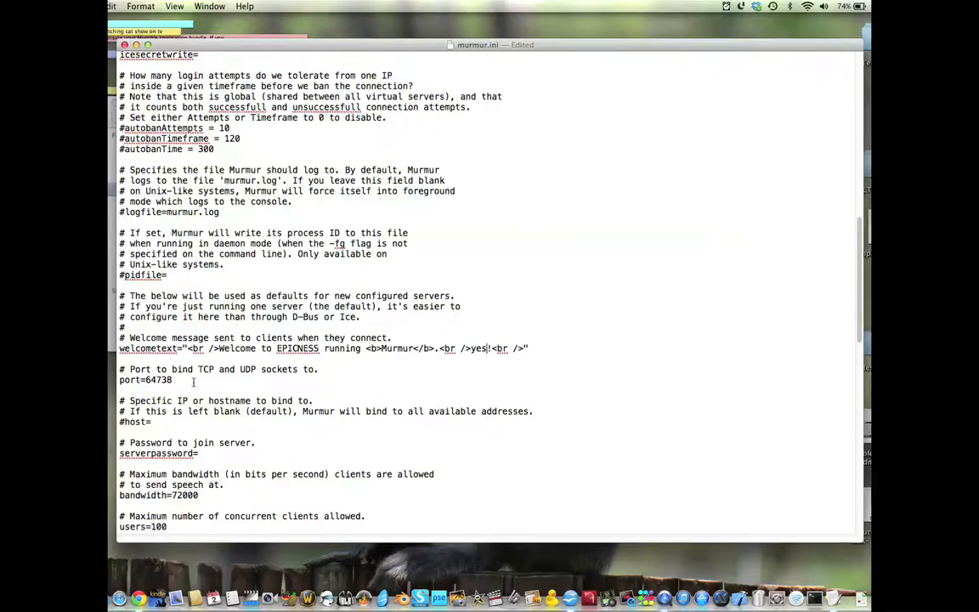
Step: Enter the password for joining the server in the serverpassword setting of murmur.ini
{"action": "scroll", "coordinate": [228, 389], "scroll_direction": "down", "scroll_amount": 3}
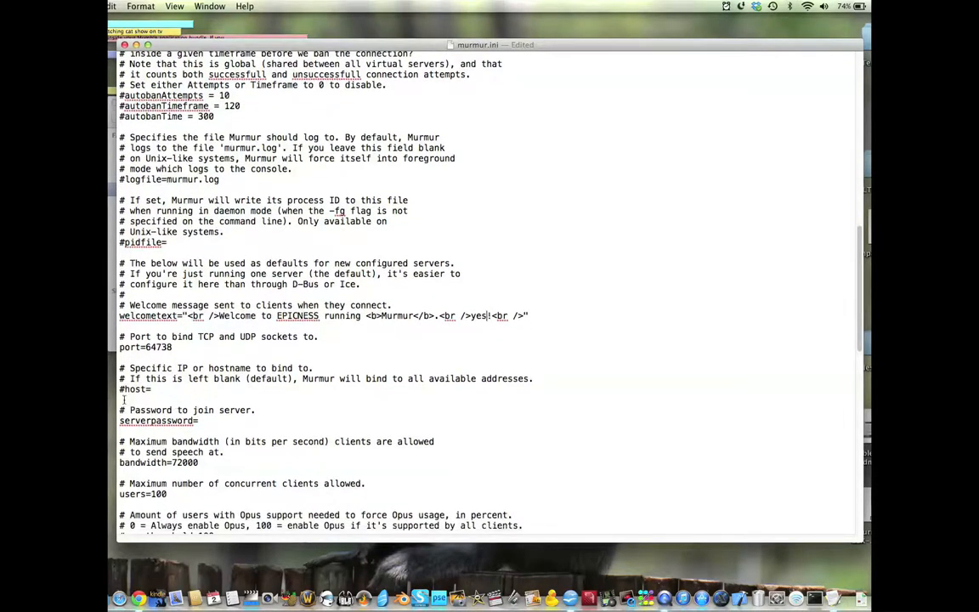
{"action": "scroll", "coordinate": [182, 398], "scroll_direction": "down", "scroll_amount": 2}
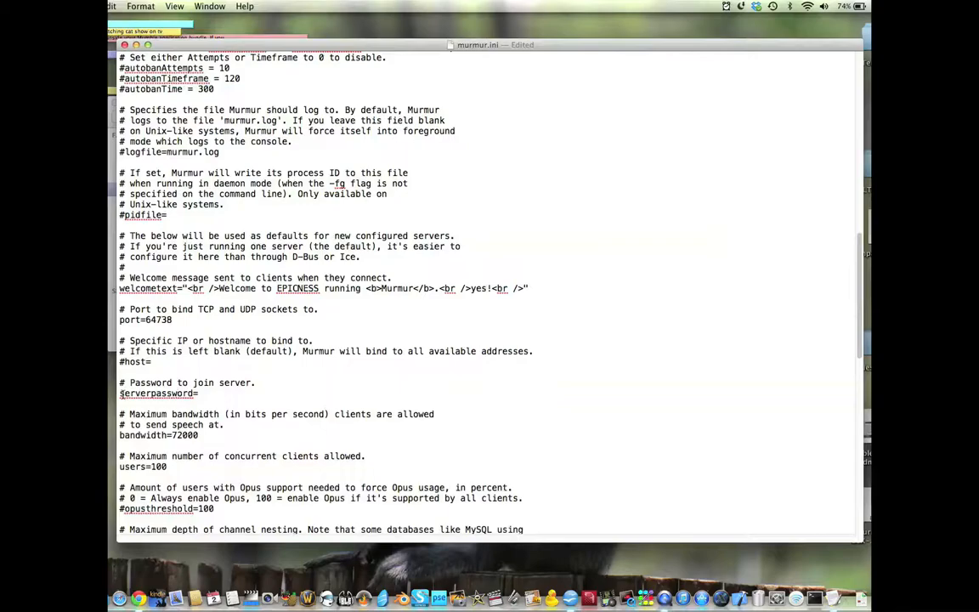
{"action": "left_click", "coordinate": [219, 398]}
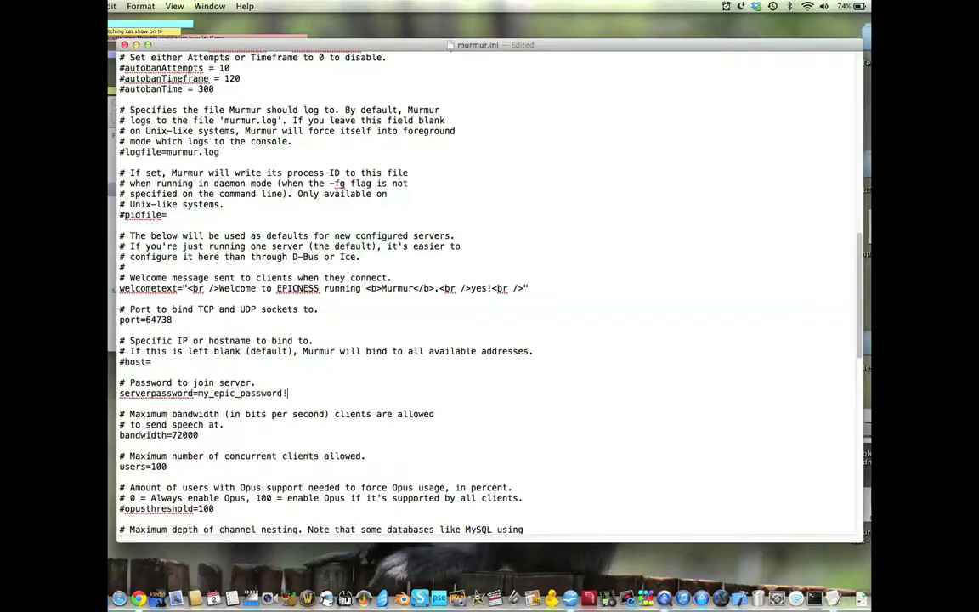
Step: In murmur.ini, set the maximum number of concurrent clients to users=20
{"action": "scroll", "coordinate": [193, 409], "scroll_direction": "down", "scroll_amount": 2}
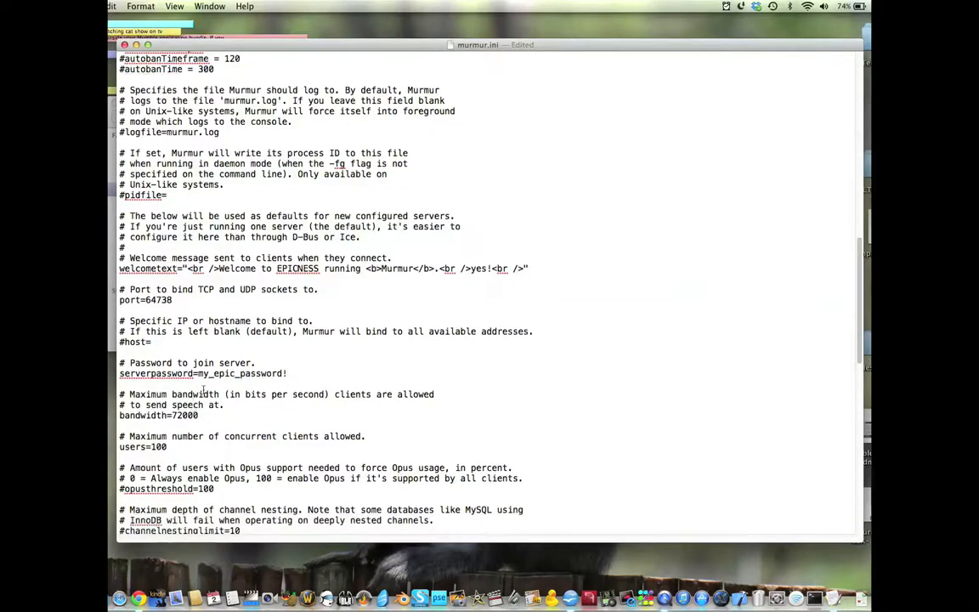
{"action": "scroll", "coordinate": [170, 334], "scroll_direction": "down", "scroll_amount": 1}
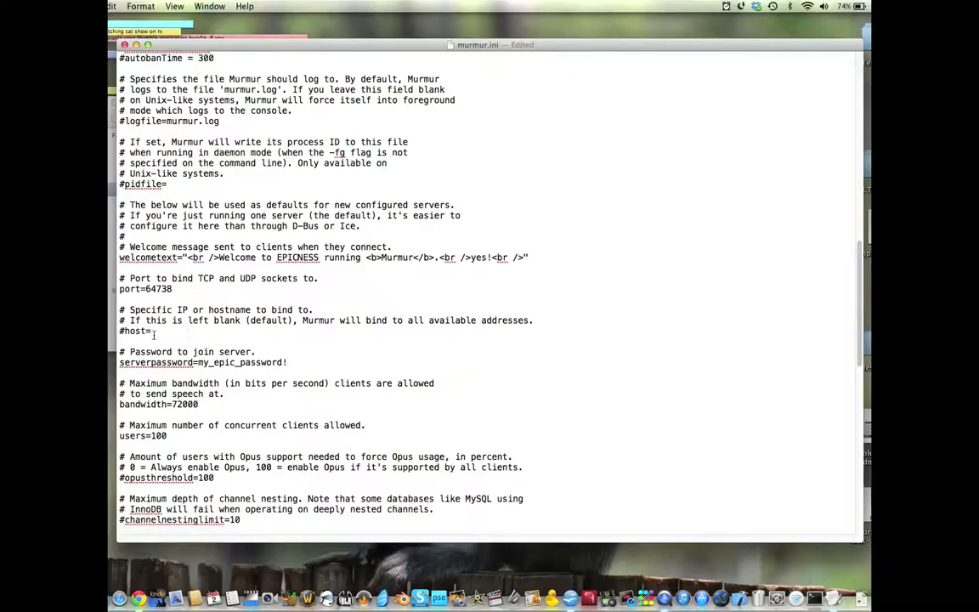
{"action": "left_click", "coordinate": [241, 330]}
{"action": "scroll", "coordinate": [242, 340], "scroll_direction": "down", "scroll_amount": 5}
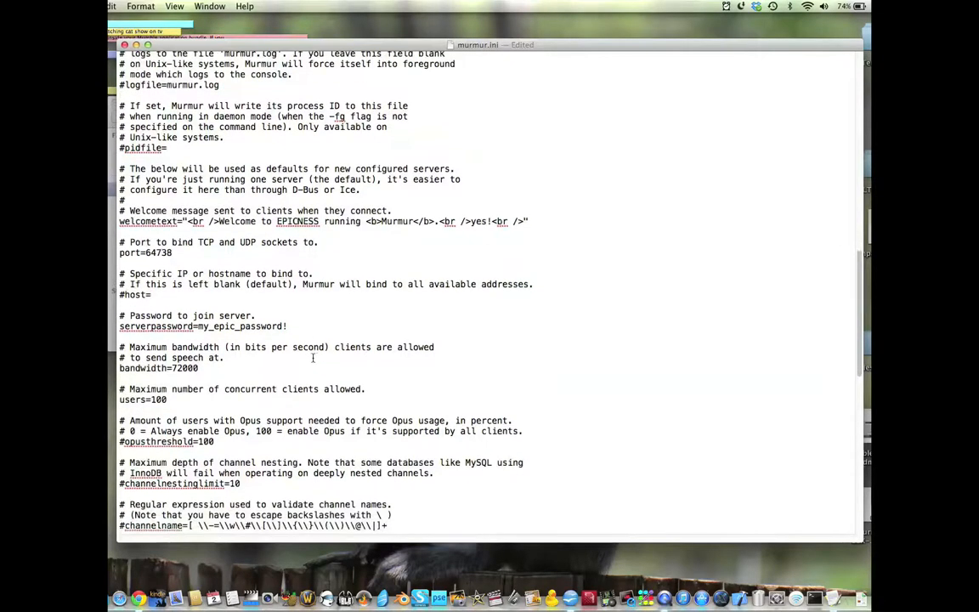
{"action": "left_click_drag", "start_coordinate": [122, 341], "coordinate": [169, 343]}
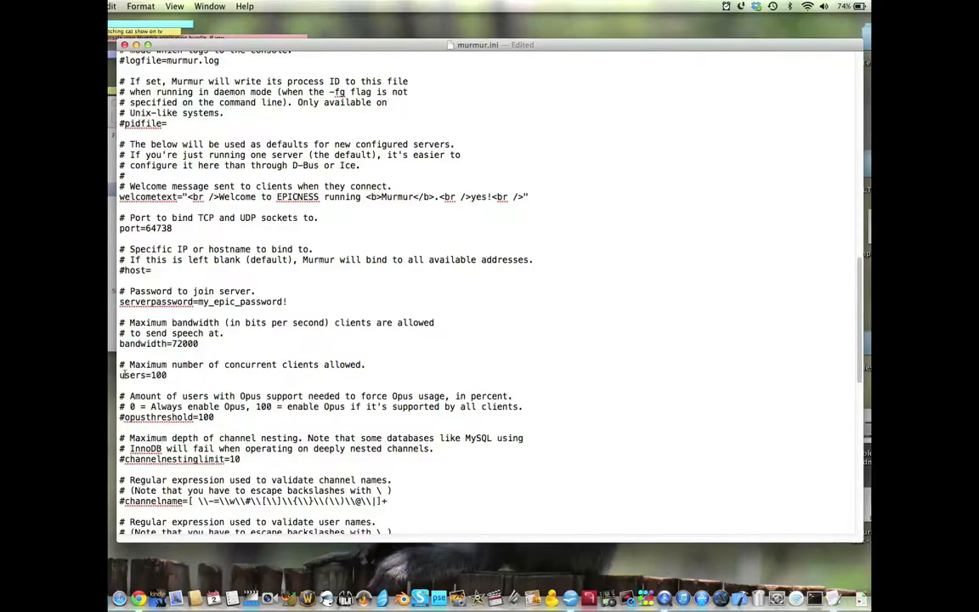
{"action": "left_click_drag", "start_coordinate": [120, 375], "coordinate": [153, 375]}
{"action": "left_click", "coordinate": [154, 374]}
{"action": "double_click", "coordinate": [153, 375]}
{"action": "type", "text": "20"}
Step: Uncomment the registerName line in murmur.ini and change its value to Epic Server
{"action": "scroll", "coordinate": [213, 396], "scroll_direction": "down", "scroll_amount": 4}
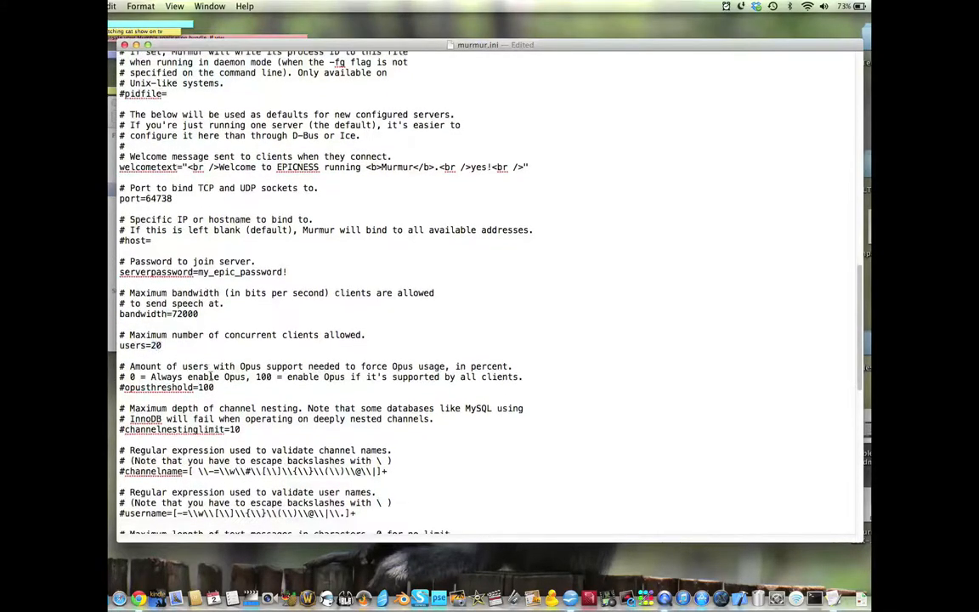
{"action": "scroll", "coordinate": [213, 396], "scroll_direction": "down", "scroll_amount": 1}
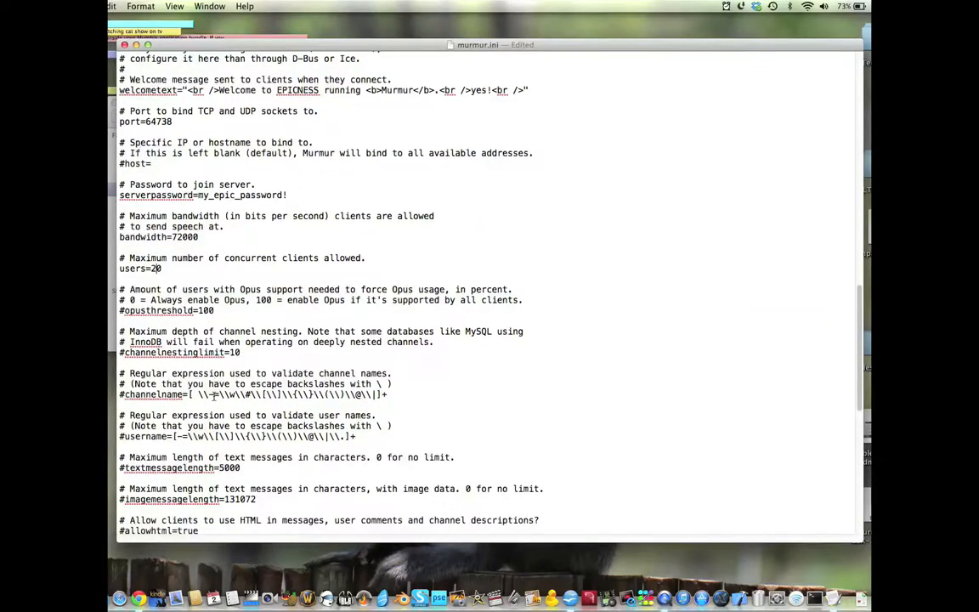
{"action": "scroll", "coordinate": [214, 396], "scroll_direction": "down", "scroll_amount": 5}
{"action": "scroll", "coordinate": [213, 396], "scroll_direction": "down", "scroll_amount": 8}
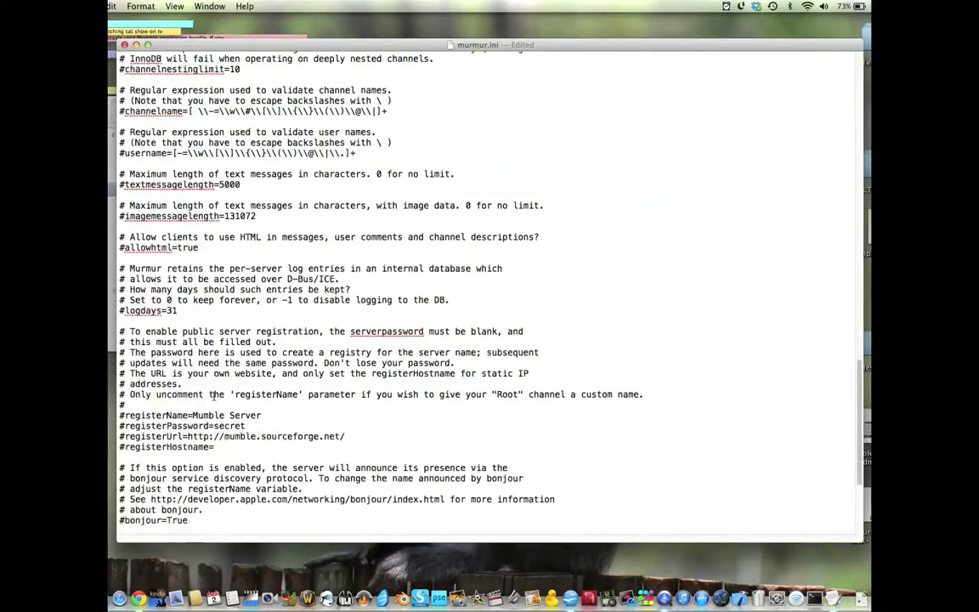
{"action": "scroll", "coordinate": [214, 396], "scroll_direction": "down", "scroll_amount": 1}
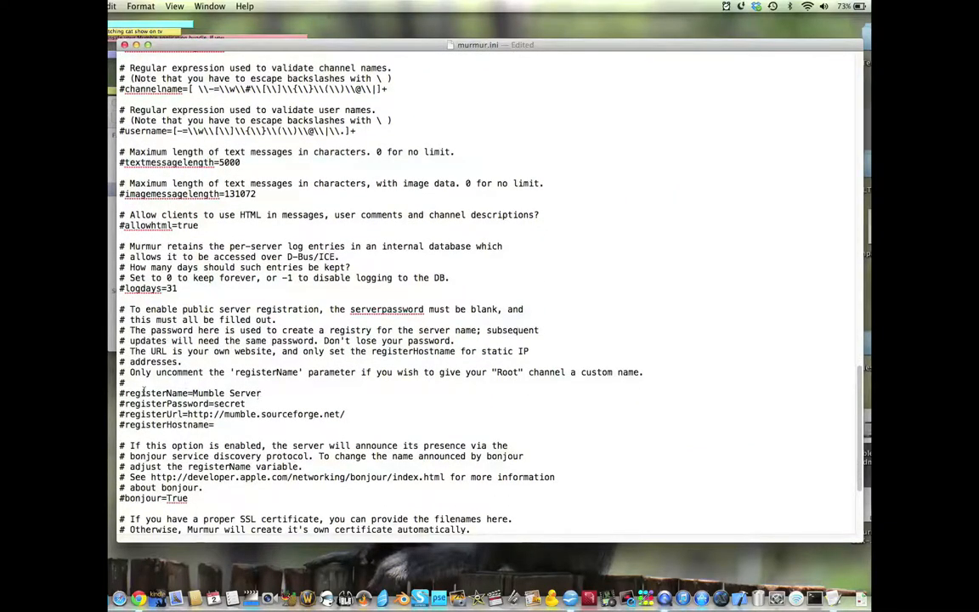
{"action": "left_click_drag", "start_coordinate": [120, 393], "coordinate": [261, 393]}
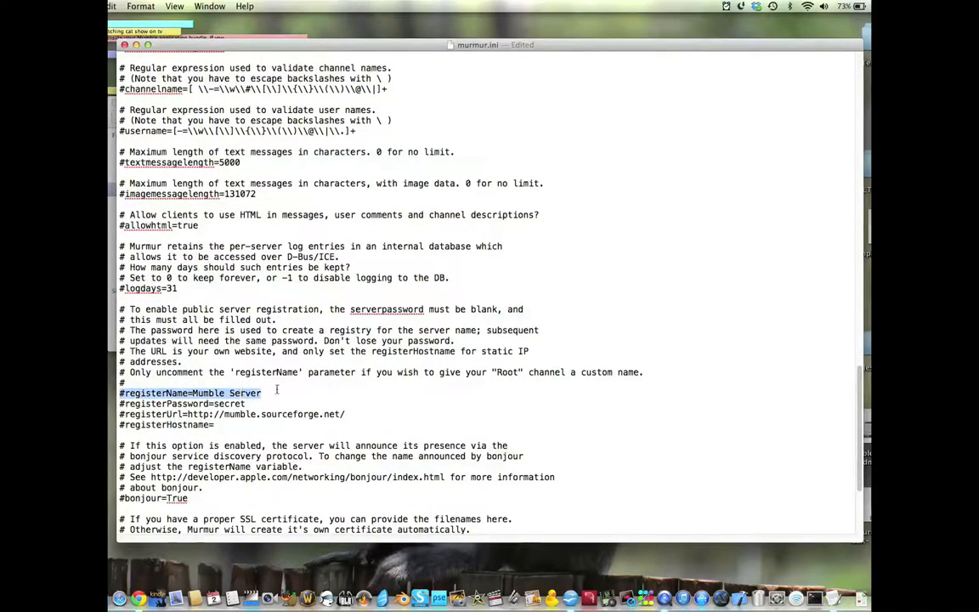
{"action": "left_click", "coordinate": [129, 393]}
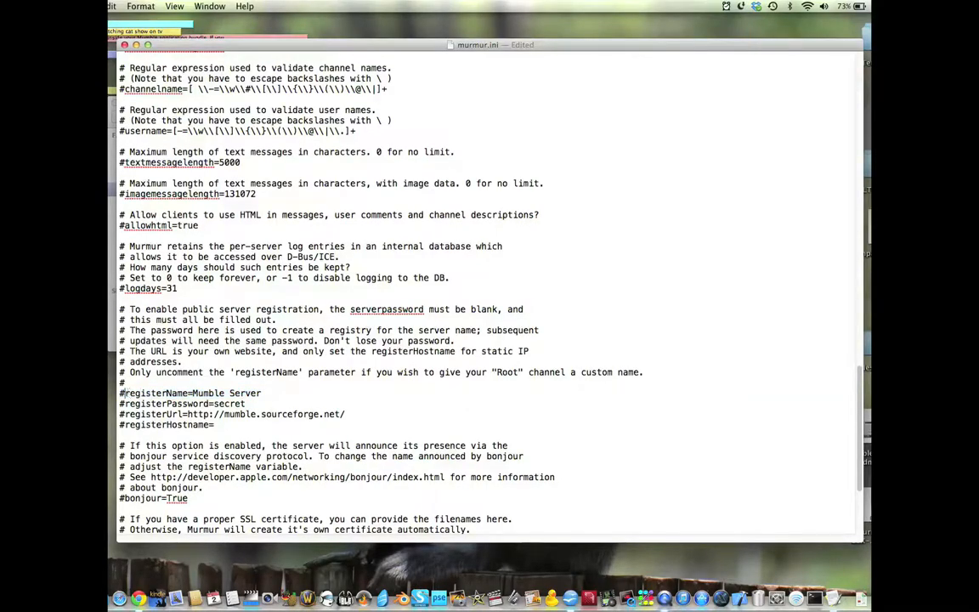
{"action": "key", "text": "BackSpace"}
{"action": "double_click", "coordinate": [204, 392]}
{"action": "type", "text": "Epic"}
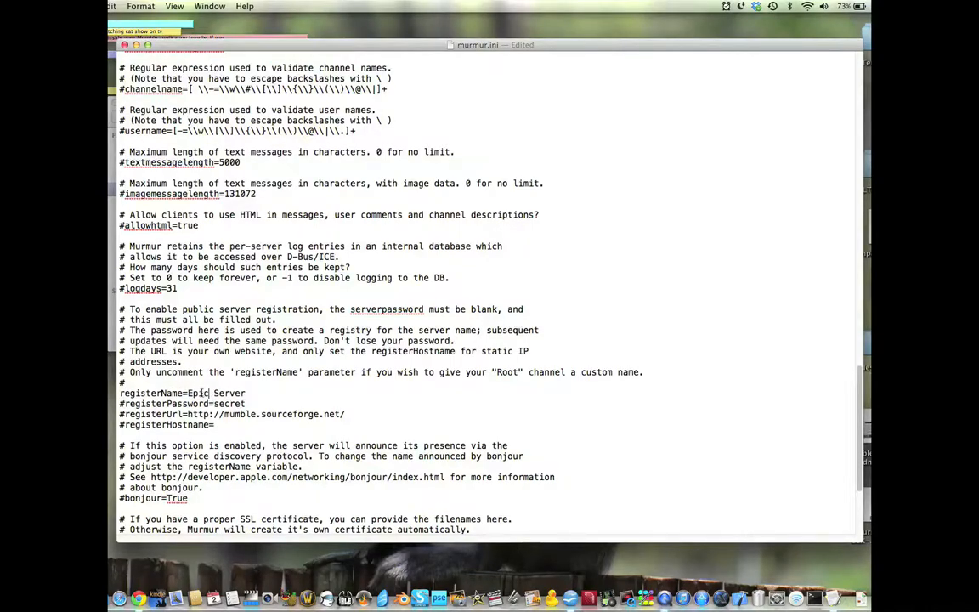
{"action": "scroll", "coordinate": [202, 398], "scroll_direction": "down", "scroll_amount": 5}
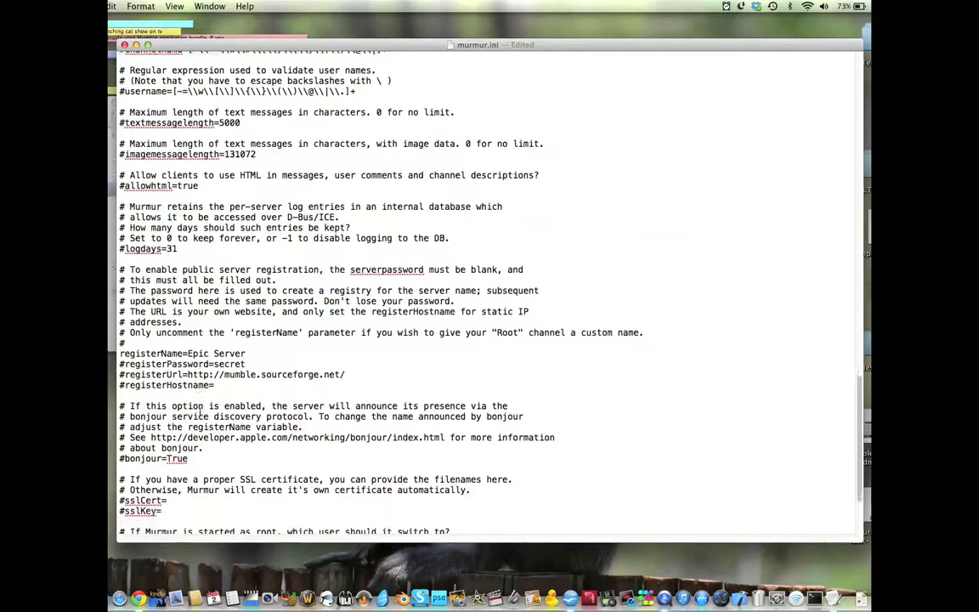
{"action": "scroll", "coordinate": [201, 413], "scroll_direction": "down", "scroll_amount": 5}
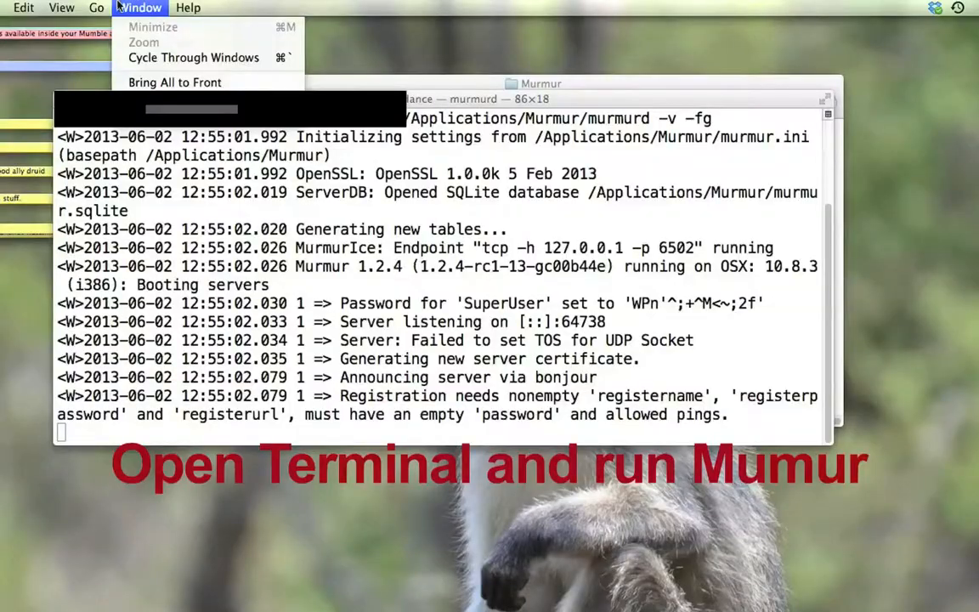
Step: Go to the Utilities folder in Finder and open Terminal
{"action": "mouse_move", "coordinate": [96, 7]}
{"action": "left_click", "coordinate": [136, 242]}
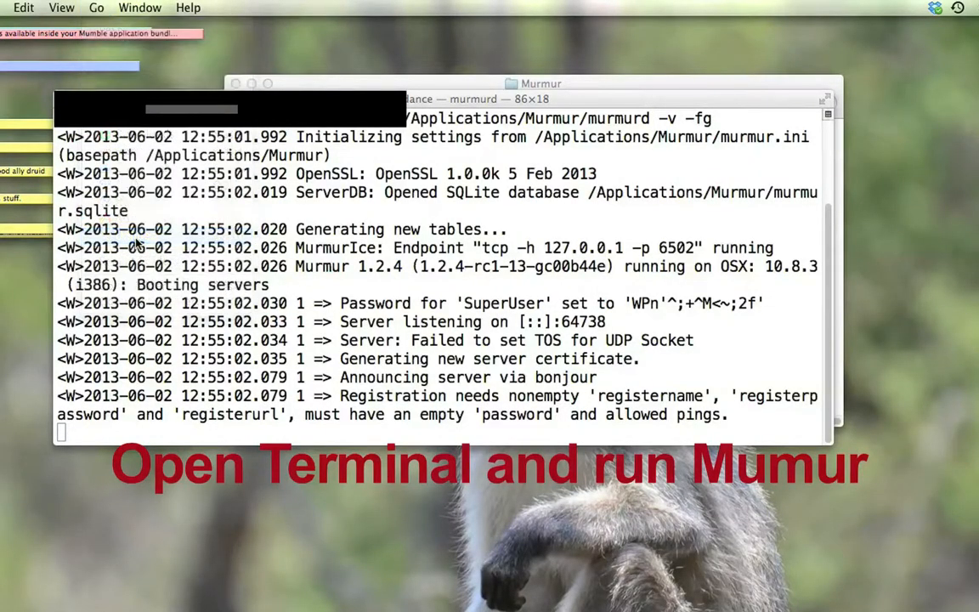
{"action": "scroll", "coordinate": [609, 310], "scroll_direction": "down", "scroll_amount": 2}
{"action": "scroll", "coordinate": [609, 310], "scroll_direction": "down", "scroll_amount": 3}
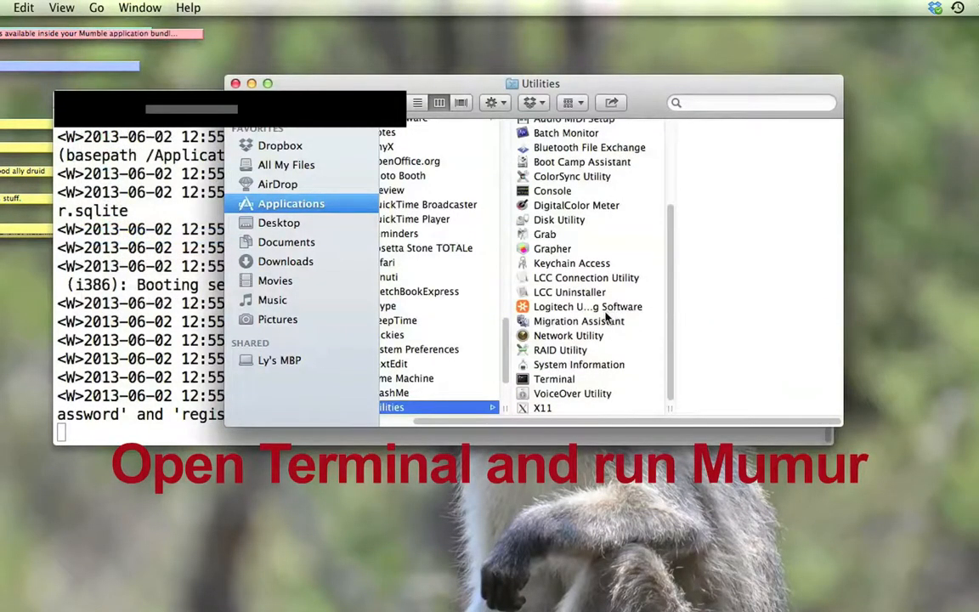
{"action": "double_click", "coordinate": [547, 374]}
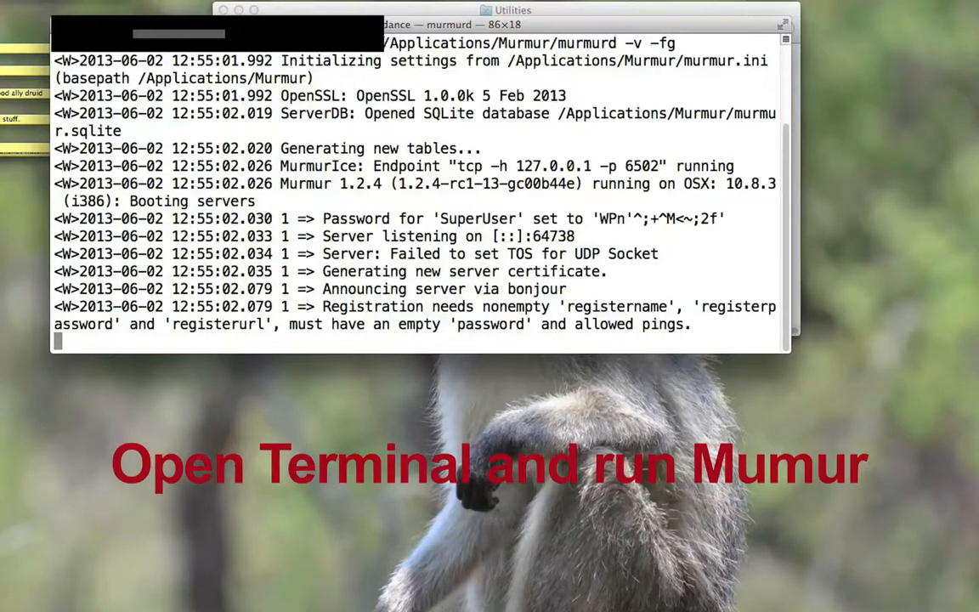
Step: Examine the /Applications/Murmur/murmurd -v -fg start command in Terminal and the output line that gives the SuperUser password
{"action": "left_click_drag", "start_coordinate": [384, 42], "coordinate": [683, 41]}
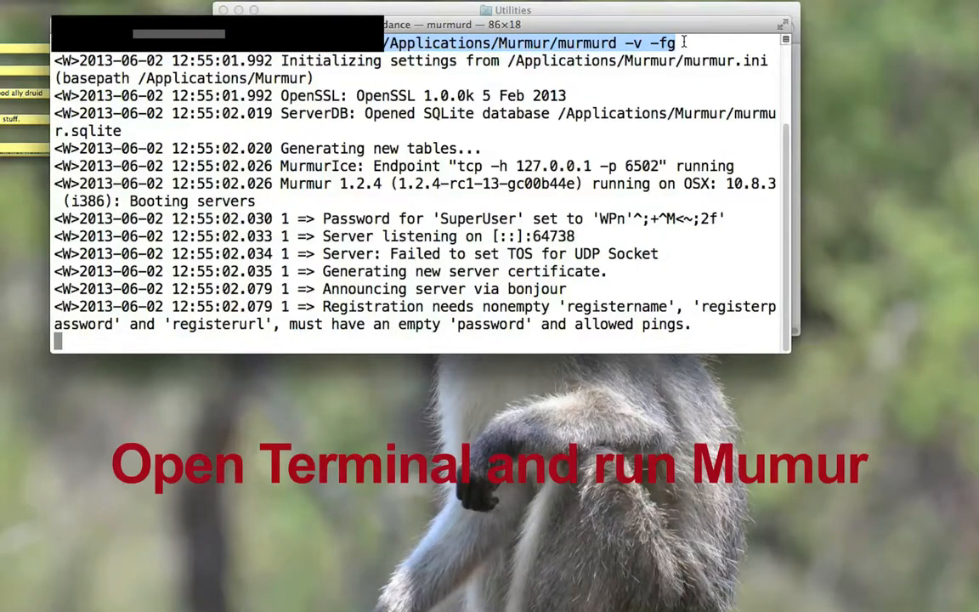
{"action": "left_click", "coordinate": [677, 46]}
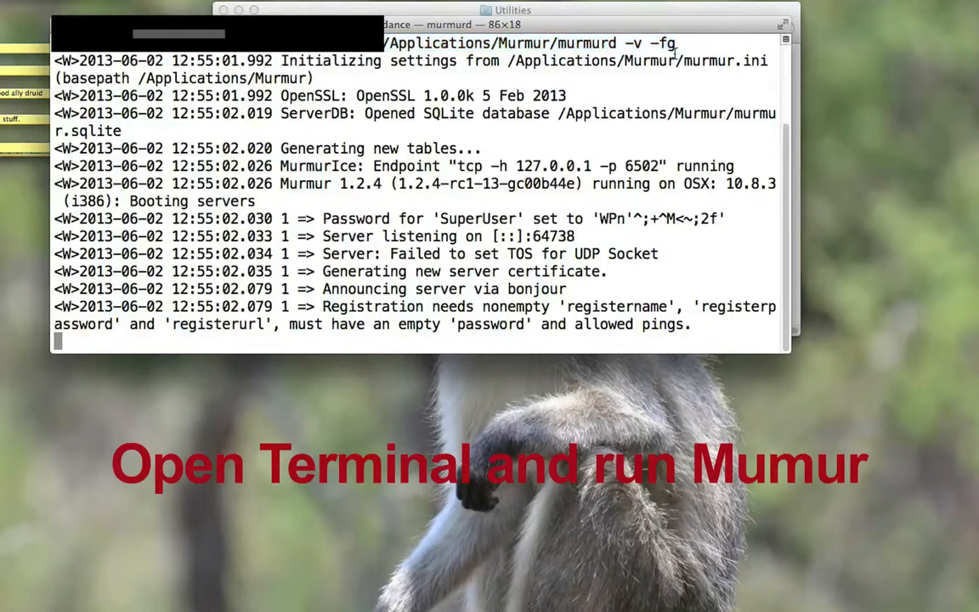
{"action": "left_click_drag", "start_coordinate": [323, 218], "coordinate": [729, 215]}
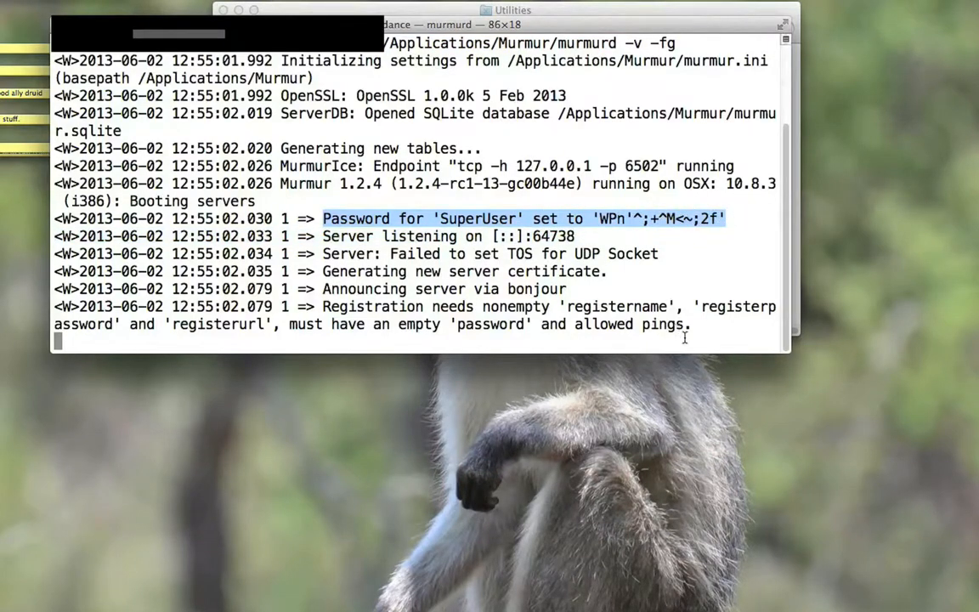
{"action": "left_click", "coordinate": [553, 223]}
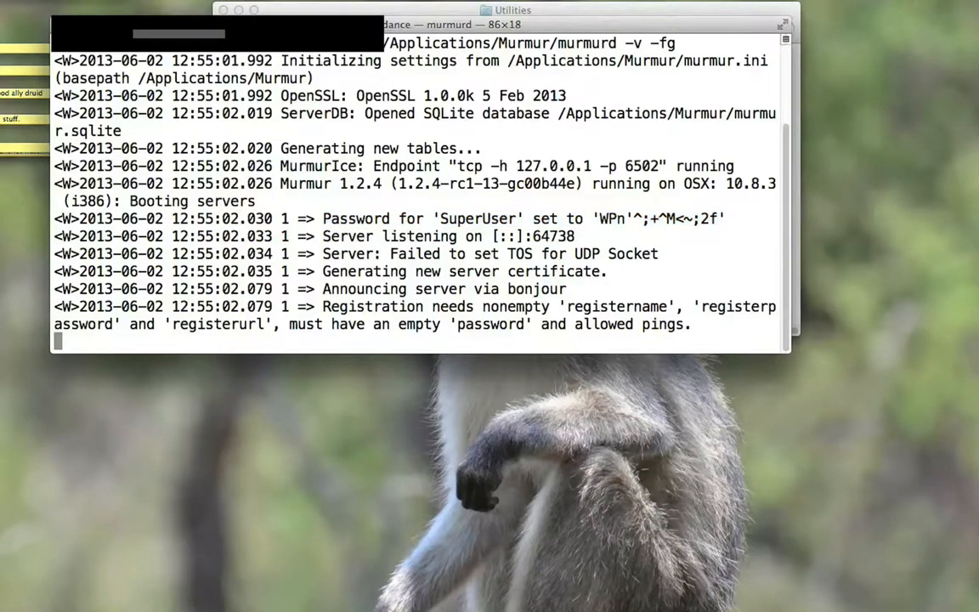
Step: Open a new Terminal shell and run /Applications/Murmur/murmurd -supw with the new SuperUser password
{"action": "left_click", "coordinate": [11, 0]}
{"action": "mouse_move", "coordinate": [51, 0]}
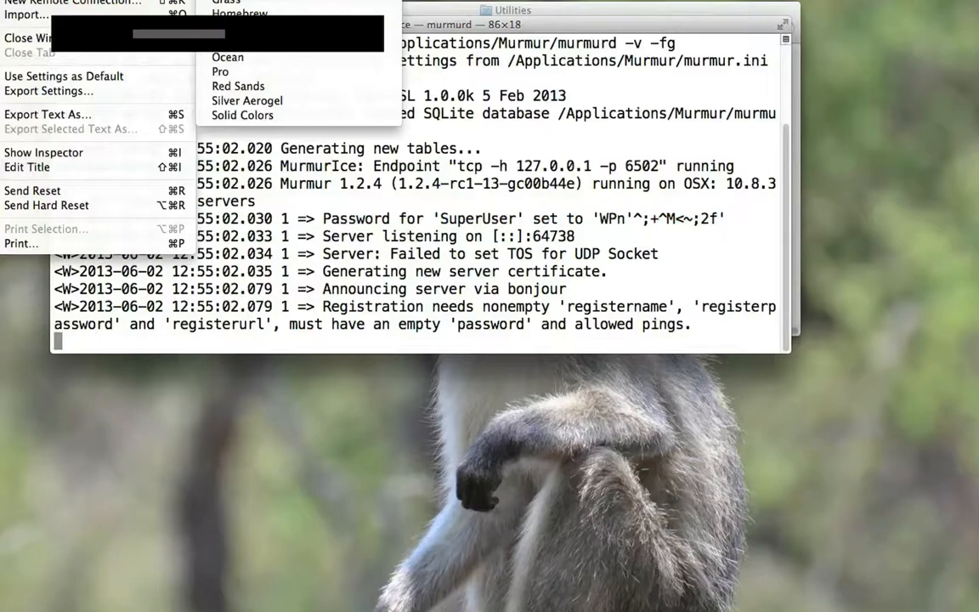
{"action": "left_click", "coordinate": [227, 0]}
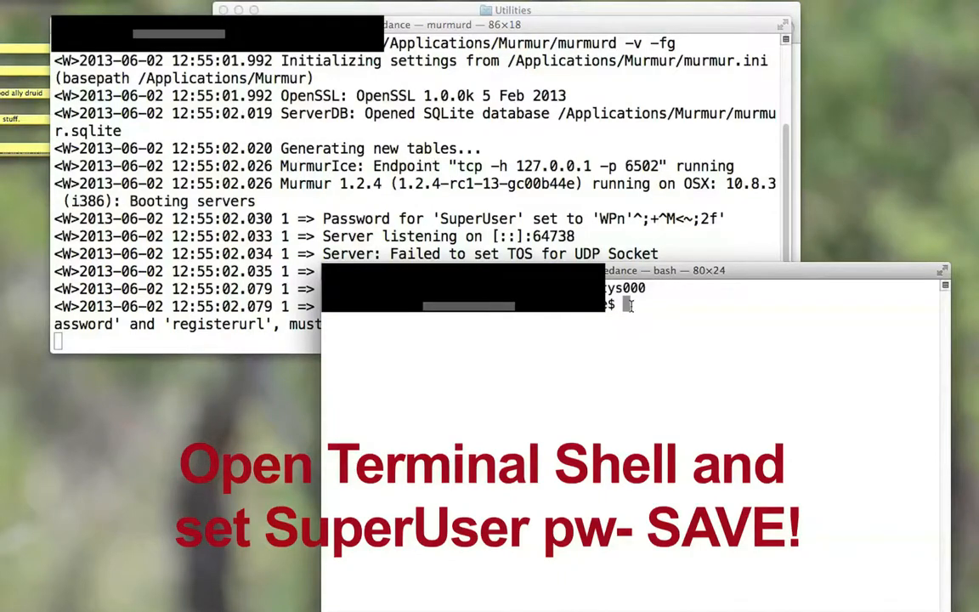
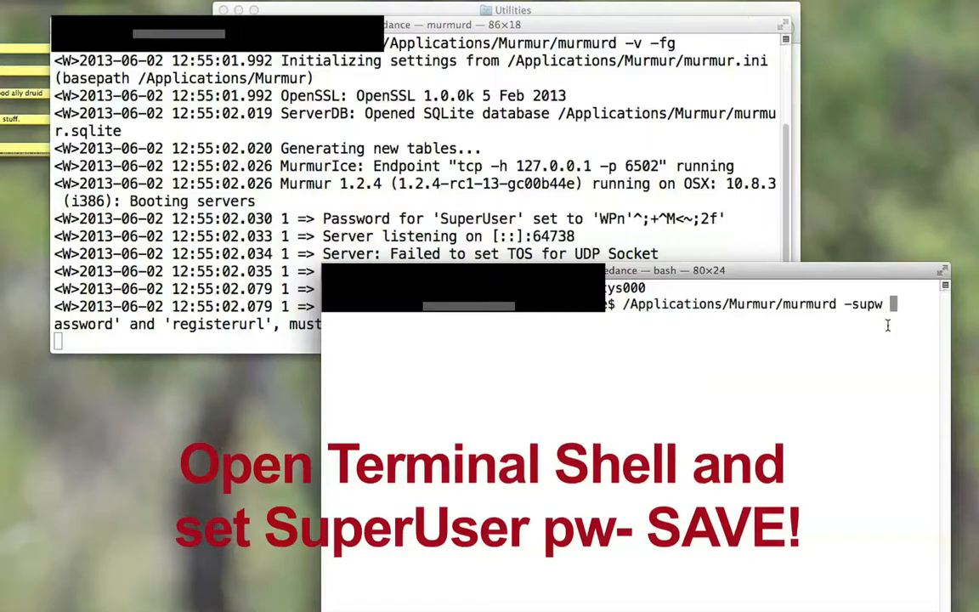
{"action": "key", "text": "Return"}
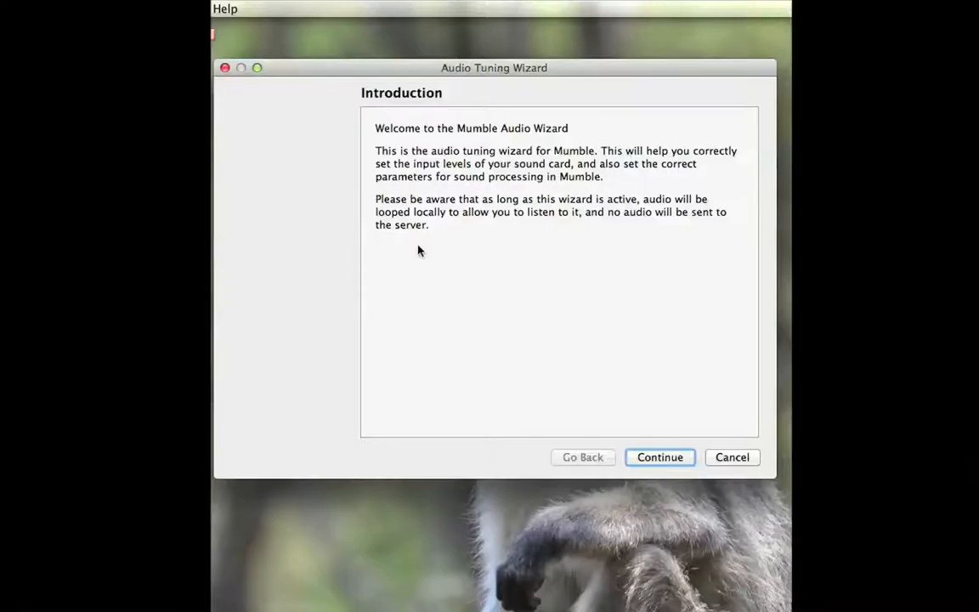
Step: Go through Mumble's Audio Tuning Wizard with the default devices as far as Device tuning, and dismiss the wizard
{"action": "left_click", "coordinate": [661, 458]}
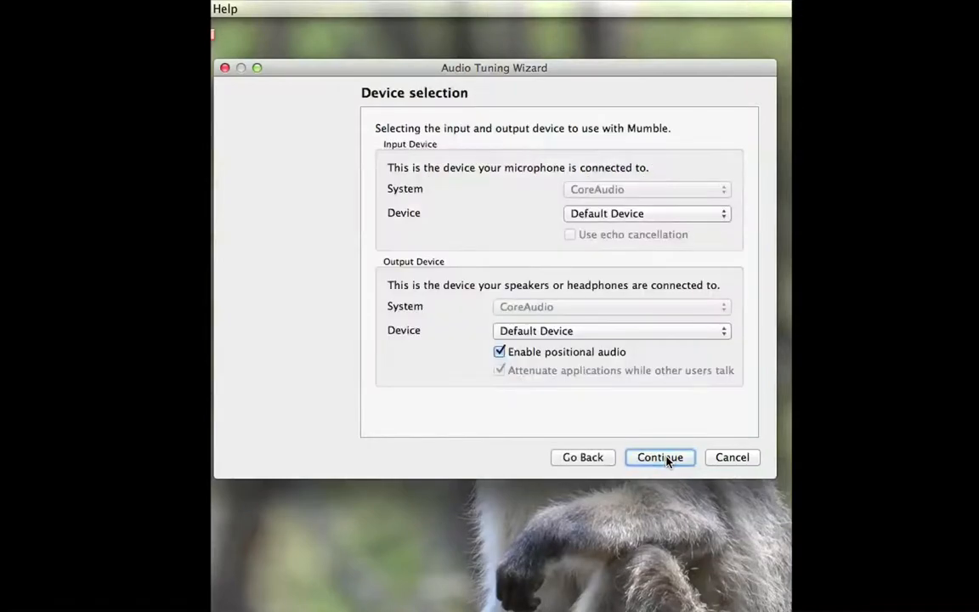
{"action": "left_click", "coordinate": [667, 461]}
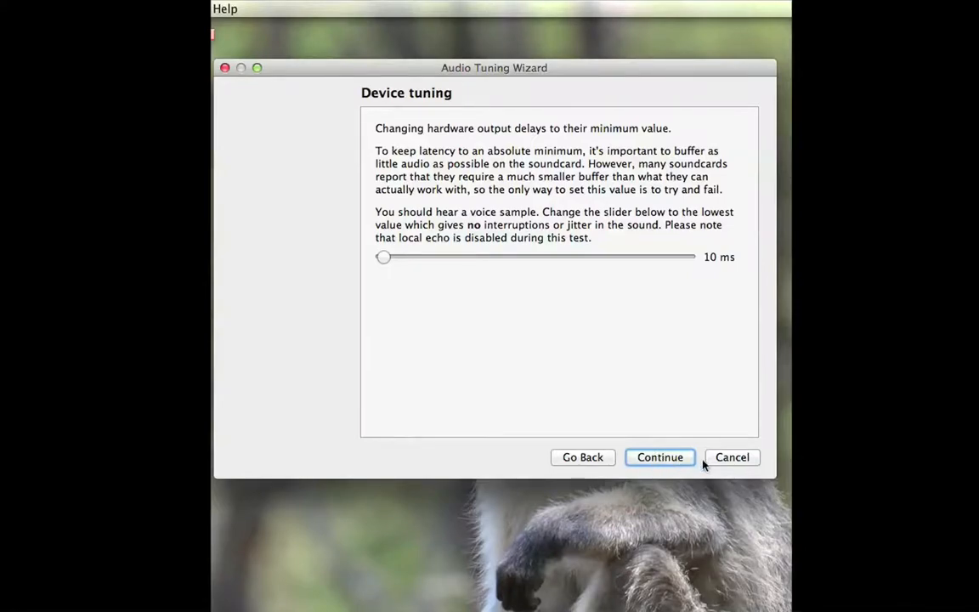
{"action": "left_click", "coordinate": [733, 458]}
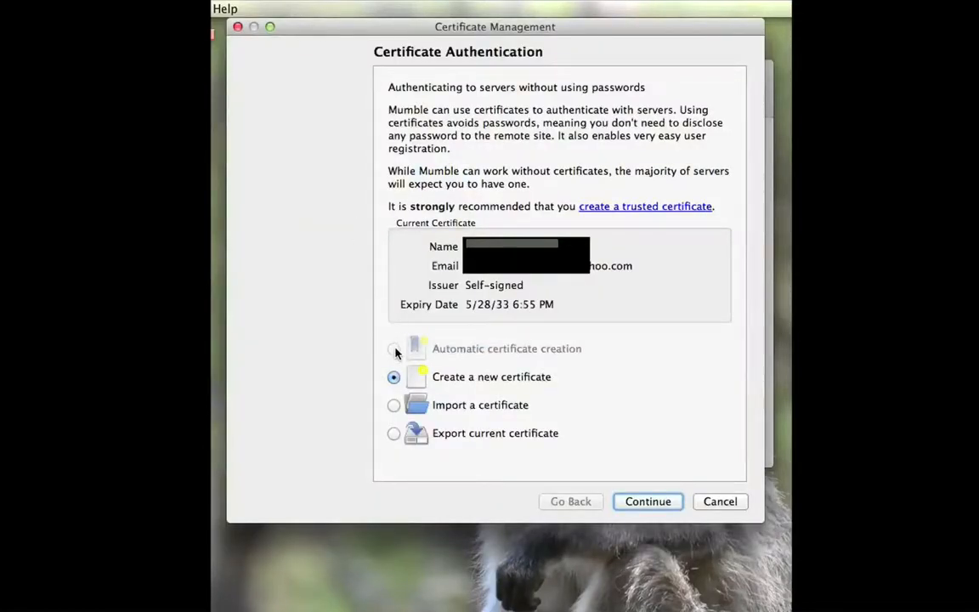
Step: Create a new Mumble certificate, filling in the real name and a valid email address
{"action": "left_click", "coordinate": [651, 503]}
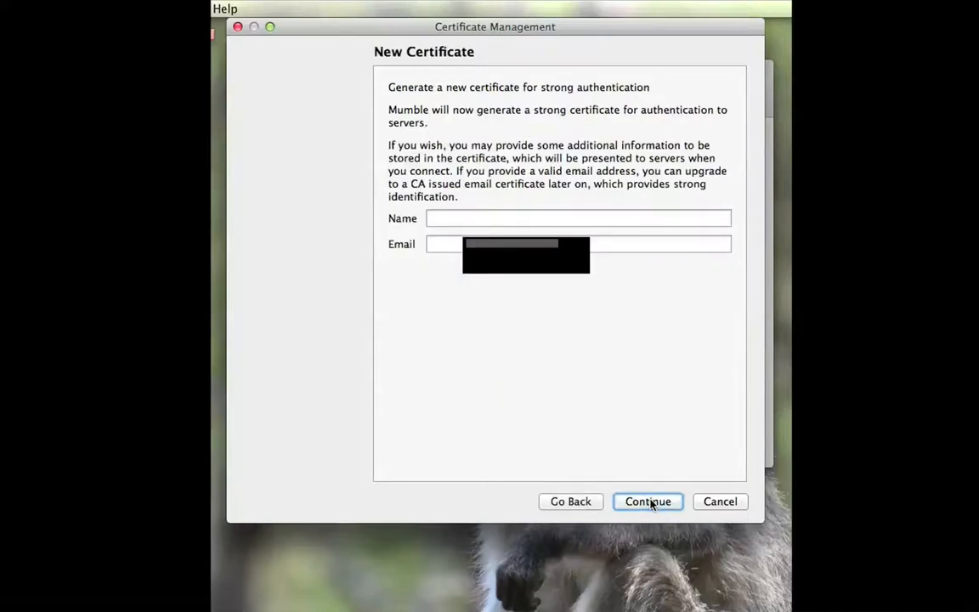
{"action": "left_click", "coordinate": [457, 219]}
{"action": "type", "text": "real name"}
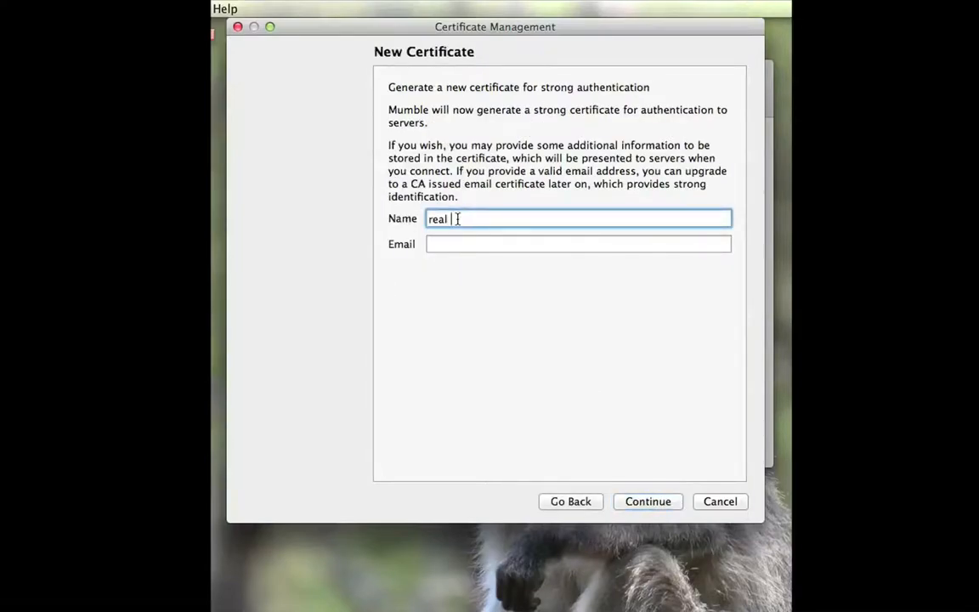
{"action": "left_click", "coordinate": [458, 246]}
{"action": "type", "text": "valid email"}
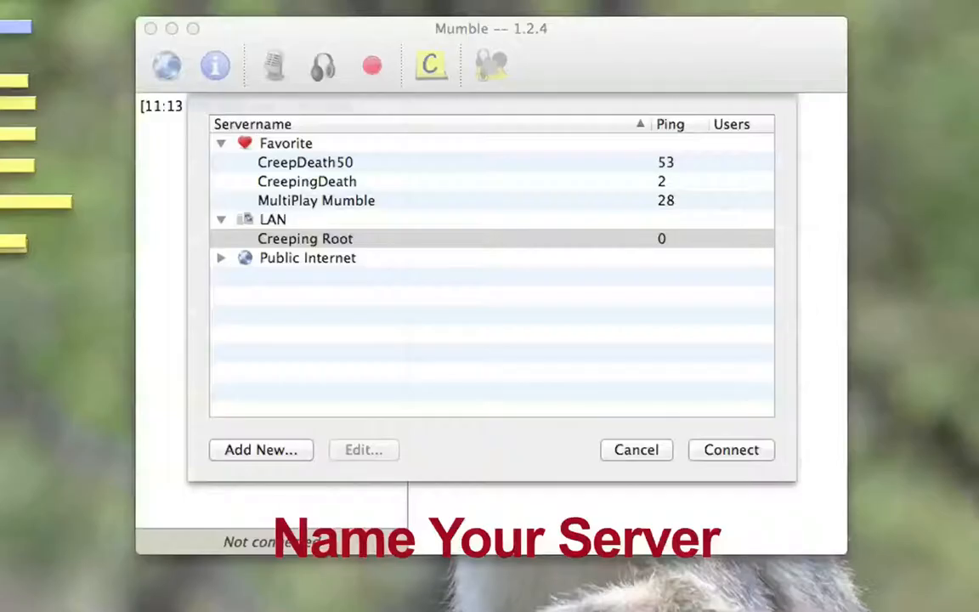
Step: Add a new server in Mumble with the label MyEpicServer and the placeholder address MyIp
{"action": "left_click", "coordinate": [286, 456]}
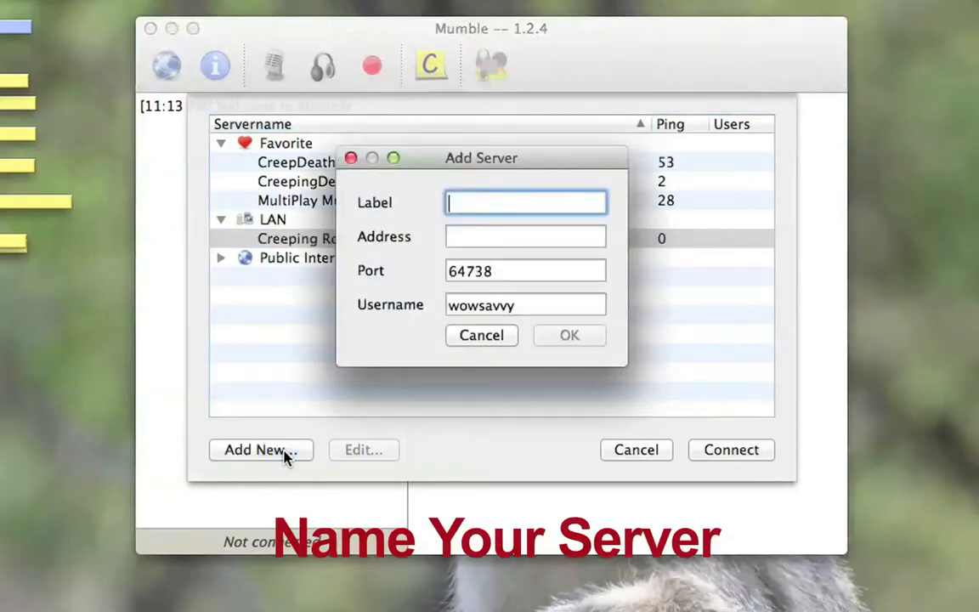
{"action": "type", "text": "MyEpicServer"}
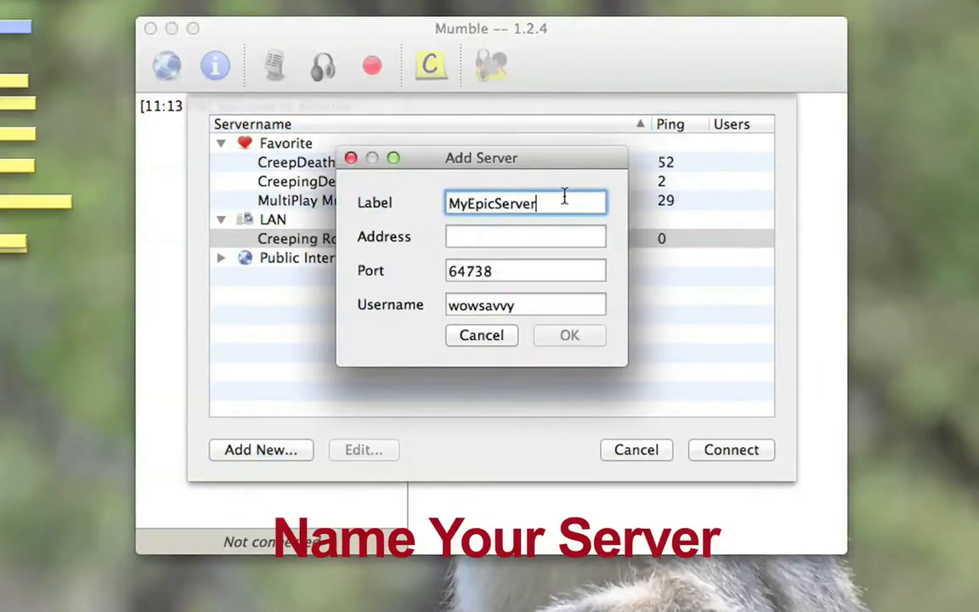
{"action": "left_click", "coordinate": [546, 236]}
{"action": "type", "text": "MyIp"}
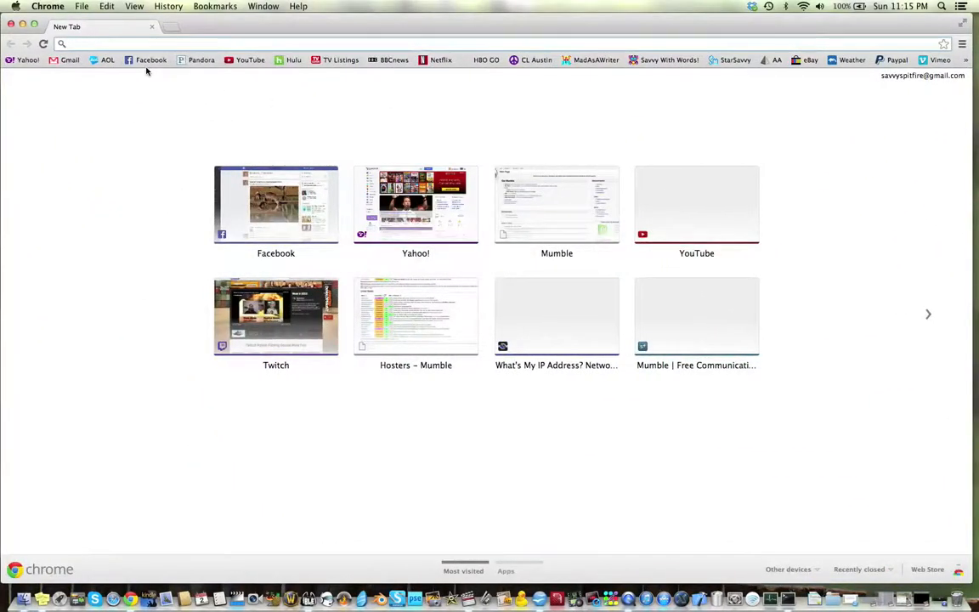
Step: Switch to Chrome and search Google for "what is my ip"
{"action": "type", "text": "what is my ip"}
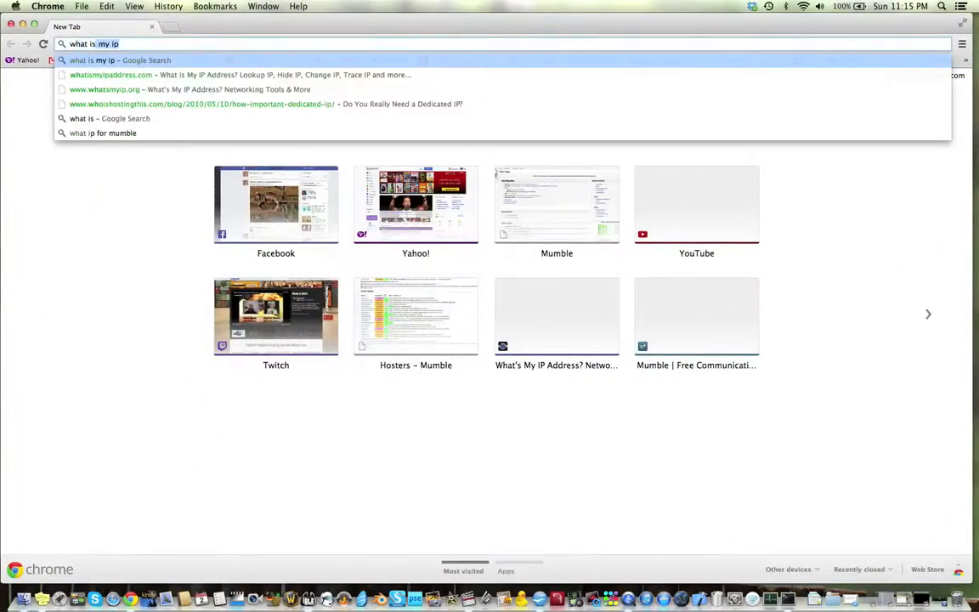
{"action": "key", "text": "Return"}
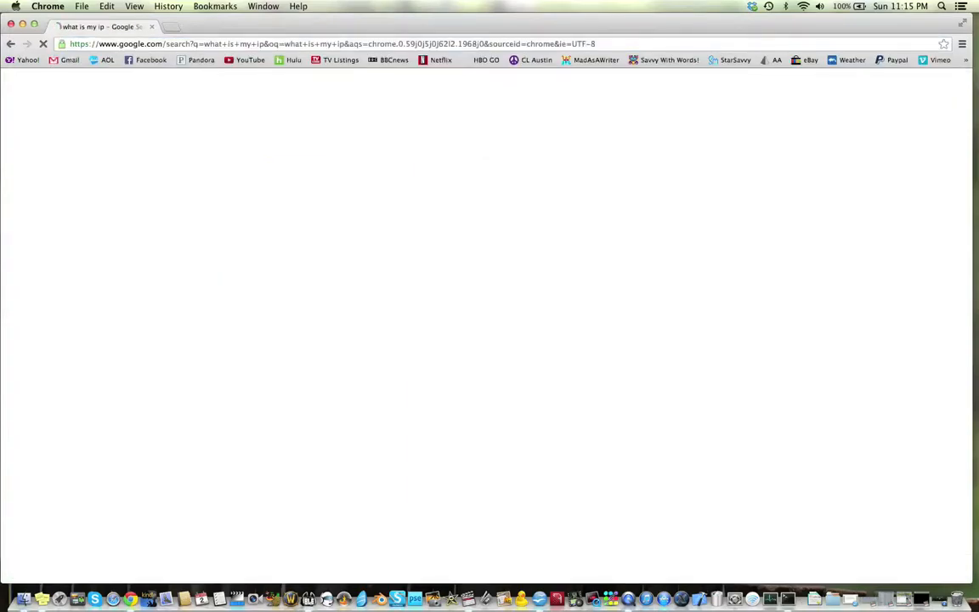
Step: Copy the public IP address from the Google results, use it as MyEpicServer's address in Mumble, and save the server
{"action": "left_click_drag", "start_coordinate": [185, 183], "coordinate": [253, 182]}
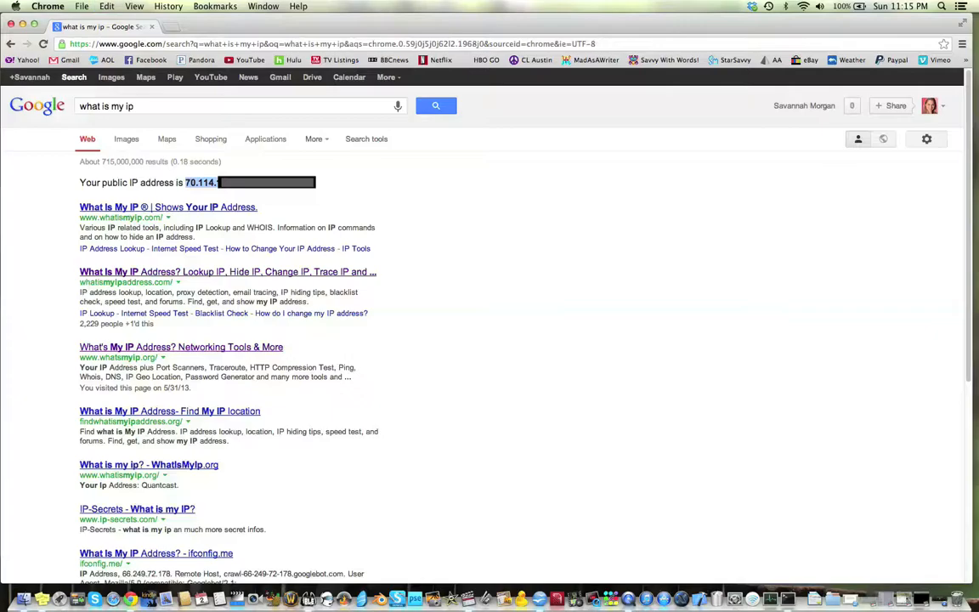
{"action": "left_click", "coordinate": [23, 25]}
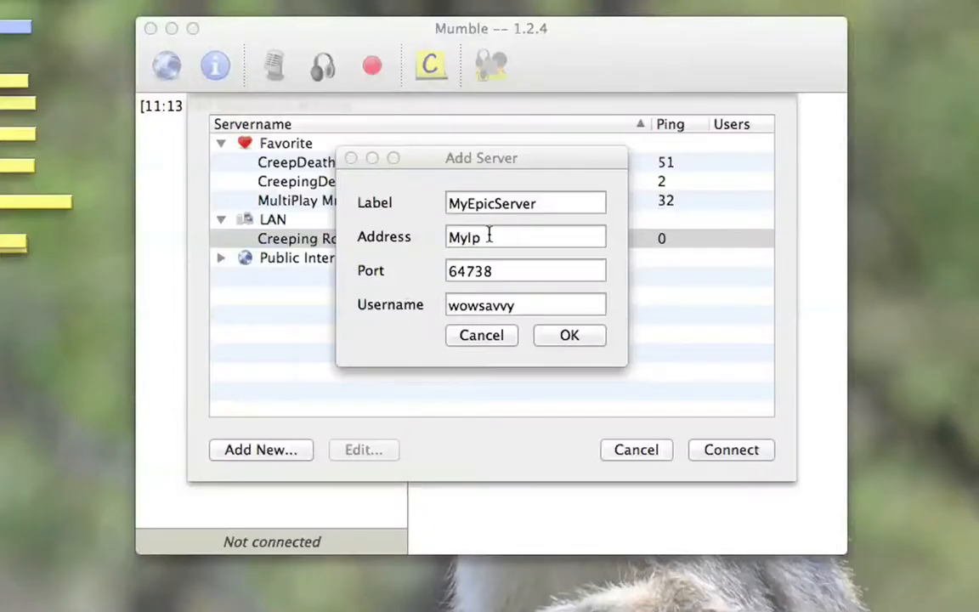
{"action": "left_click", "coordinate": [490, 237]}
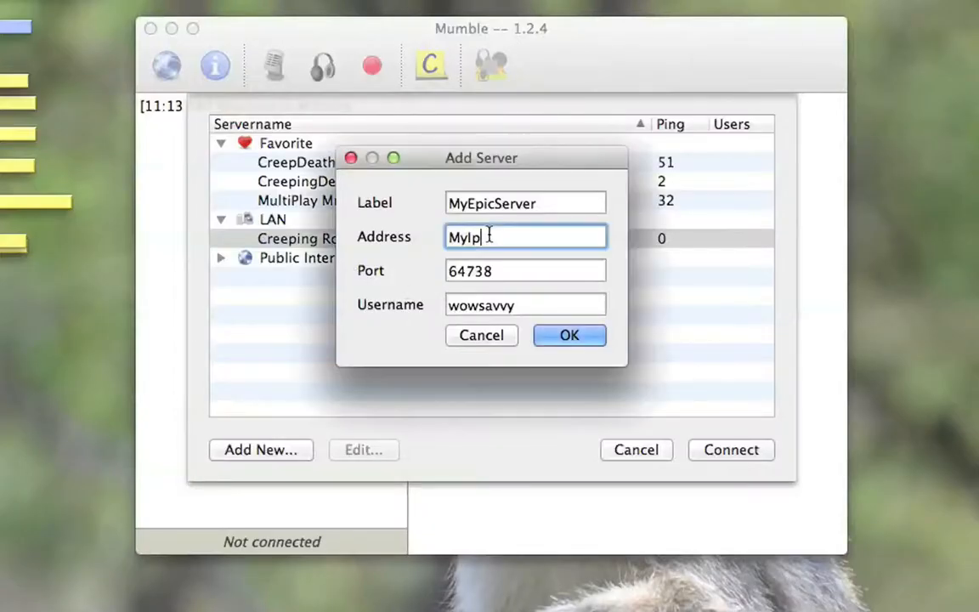
{"action": "key", "text": "super+a"}
{"action": "key", "text": "super+v"}
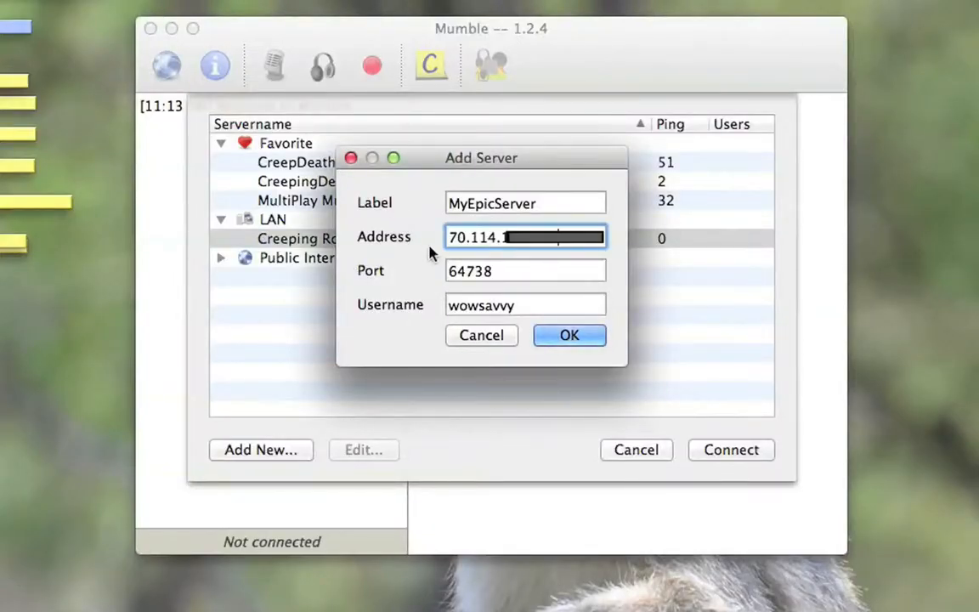
{"action": "left_click", "coordinate": [570, 336]}
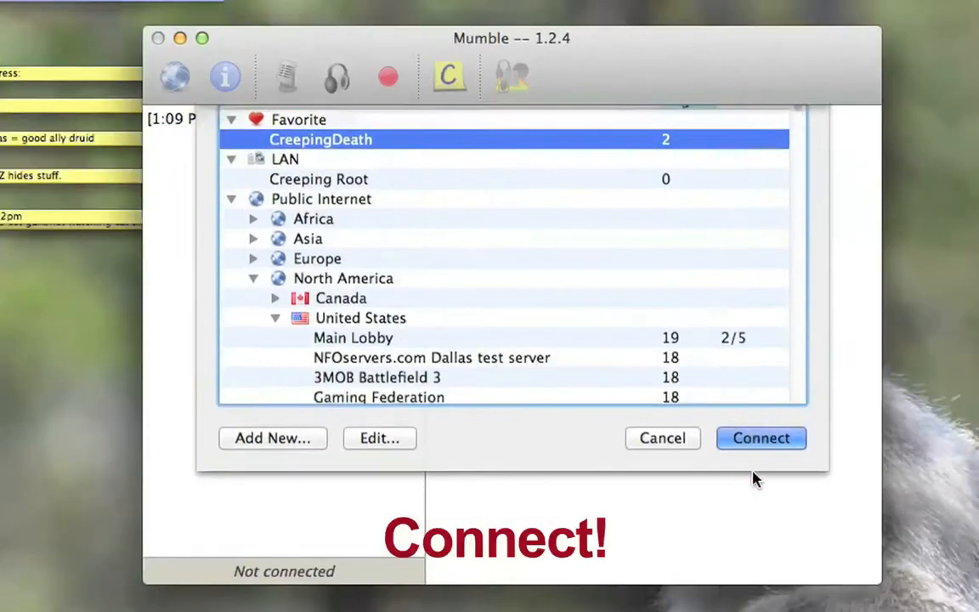
Step: Connect to MyEpicServer, accepting its self-signed certificate and entering the server password
{"action": "key", "text": "Return"}
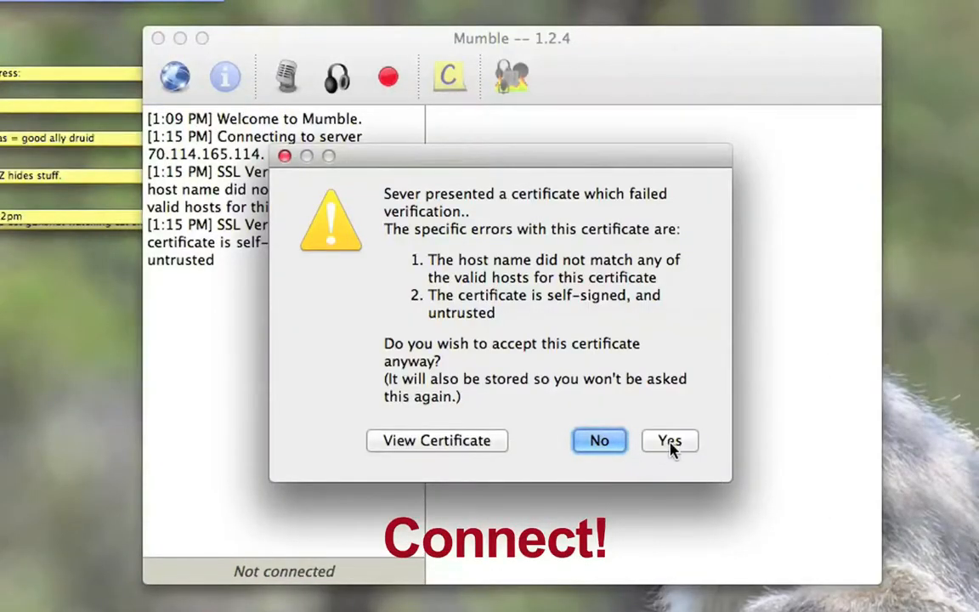
{"action": "left_click", "coordinate": [670, 446]}
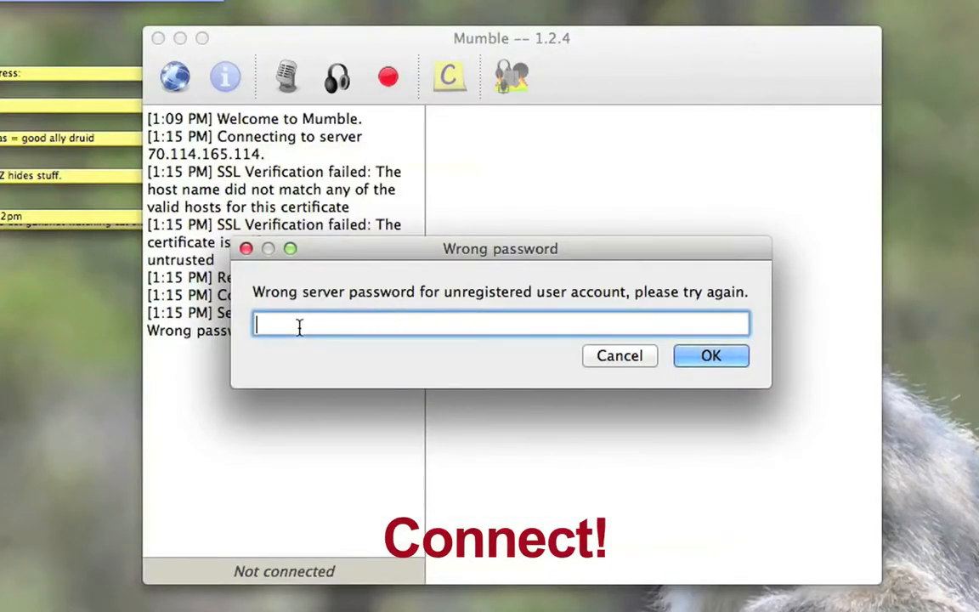
{"action": "type", "text": "••••"}
{"action": "key", "text": "BackSpace"}
{"action": "key", "text": "BackSpace"}
{"action": "key", "text": "BackSpace"}
{"action": "key", "text": "BackSpace"}
{"action": "type", "text": "•••••••••"}
{"action": "left_click", "coordinate": [681, 354]}
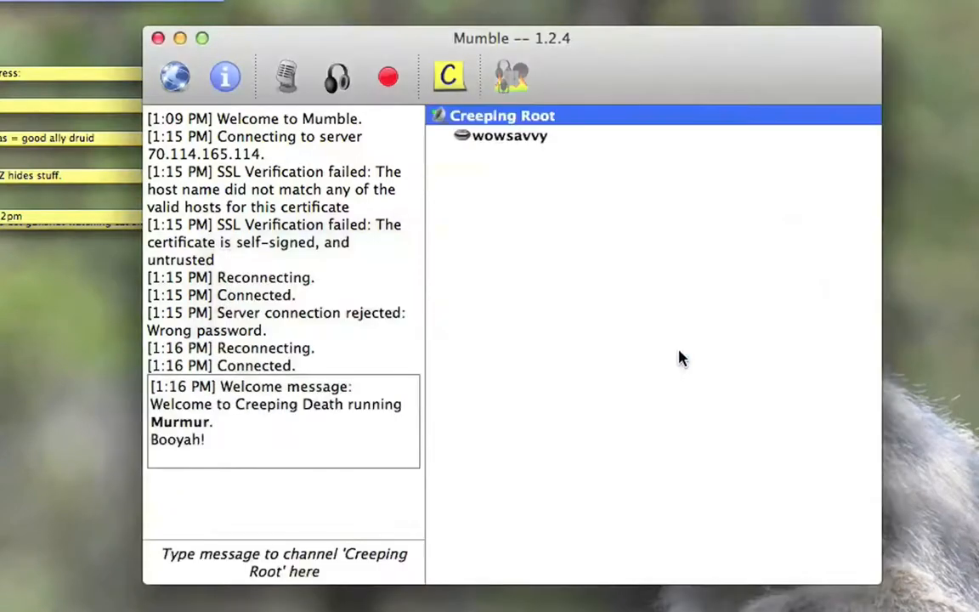
Step: Register your own user, wowsavvy, on the connected server and agree to the permanent registration
{"action": "left_click", "coordinate": [547, 139]}
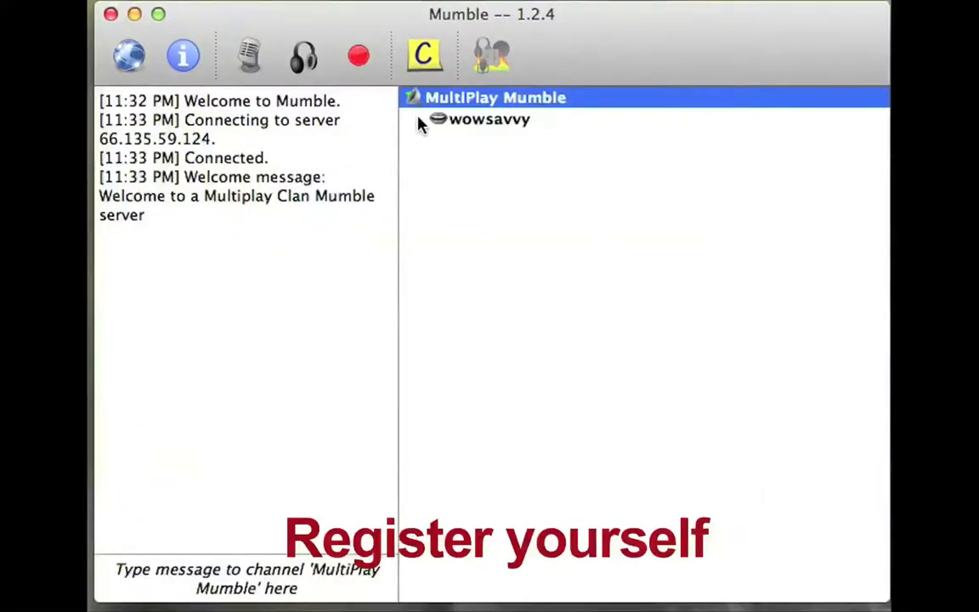
{"action": "left_click", "coordinate": [481, 121]}
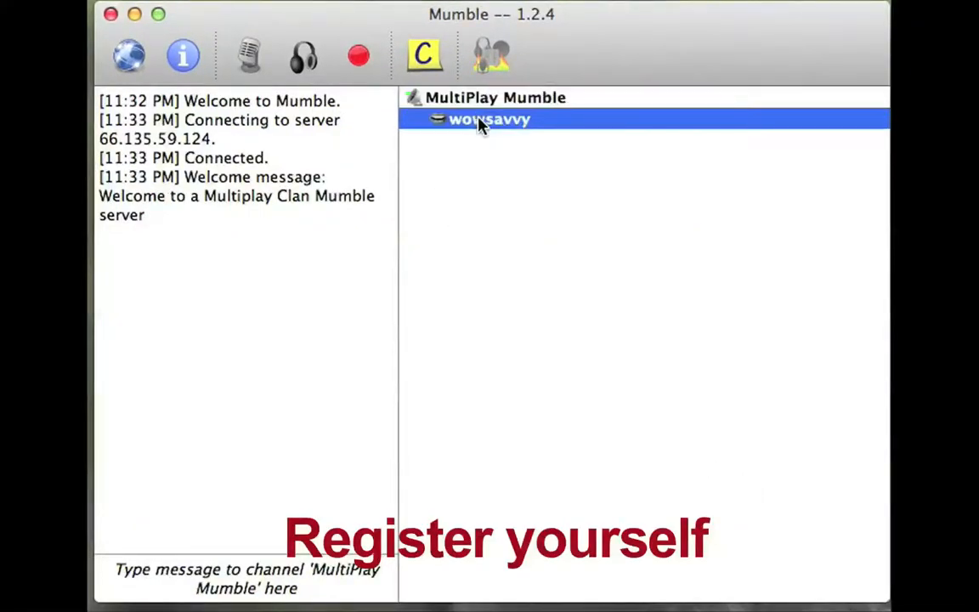
{"action": "right_click", "coordinate": [506, 127]}
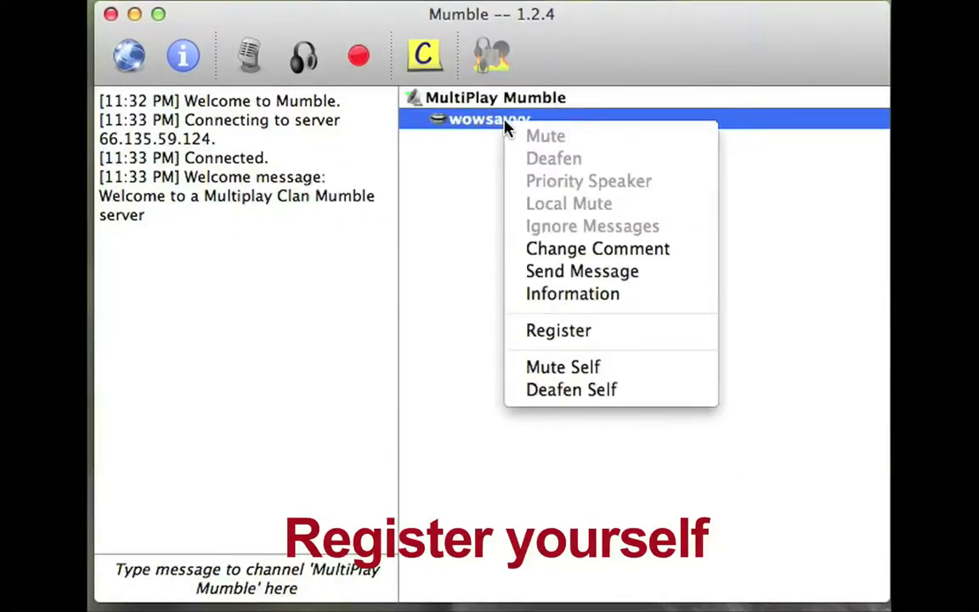
{"action": "left_click", "coordinate": [575, 341]}
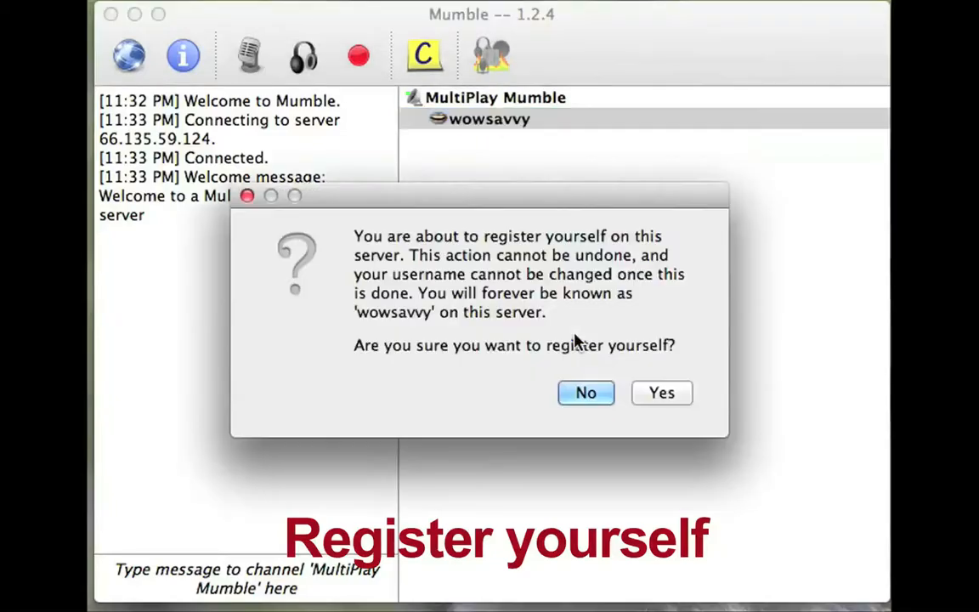
{"action": "left_click", "coordinate": [660, 394]}
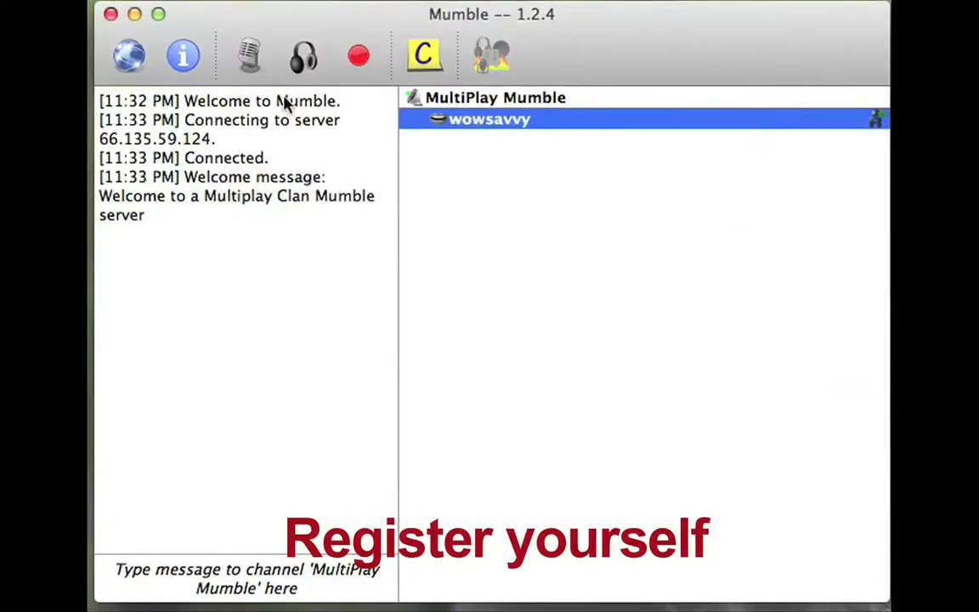
Step: Edit the CreepingDeath favorite to use the username SuperUser with the SuperUser password, and connect to it
{"action": "left_click", "coordinate": [129, 57]}
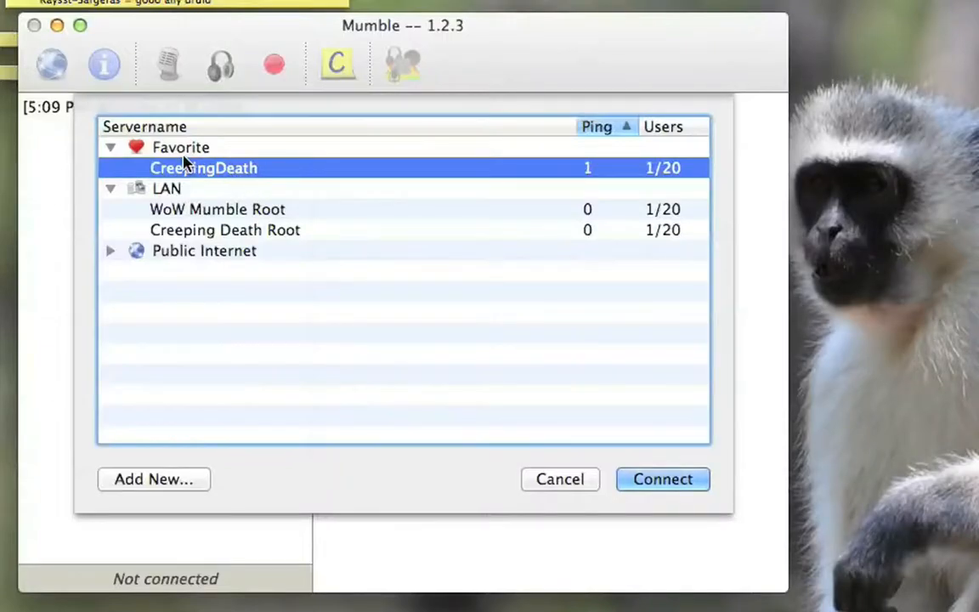
{"action": "right_click", "coordinate": [247, 170]}
{"action": "left_click", "coordinate": [270, 184]}
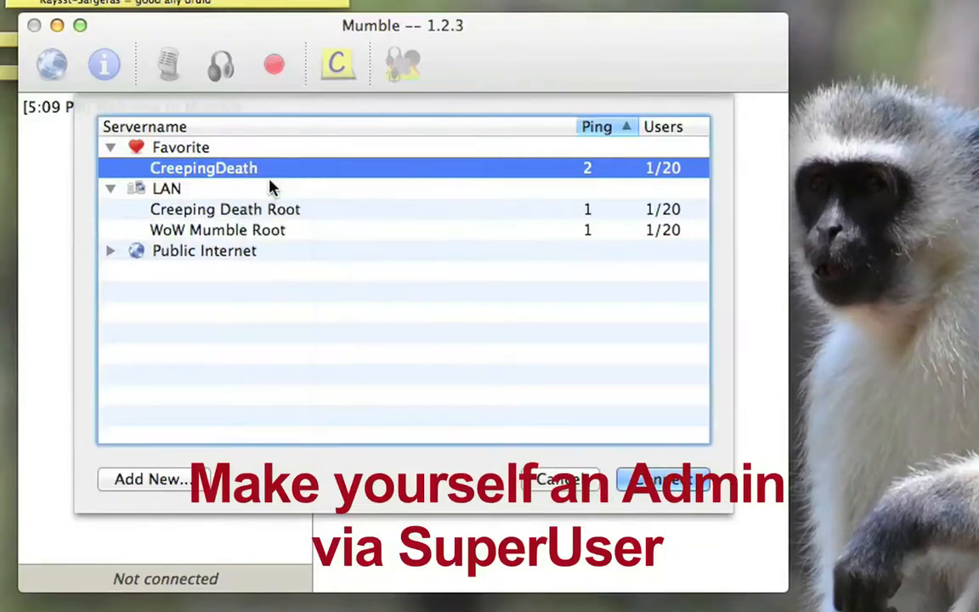
{"action": "double_click", "coordinate": [444, 284]}
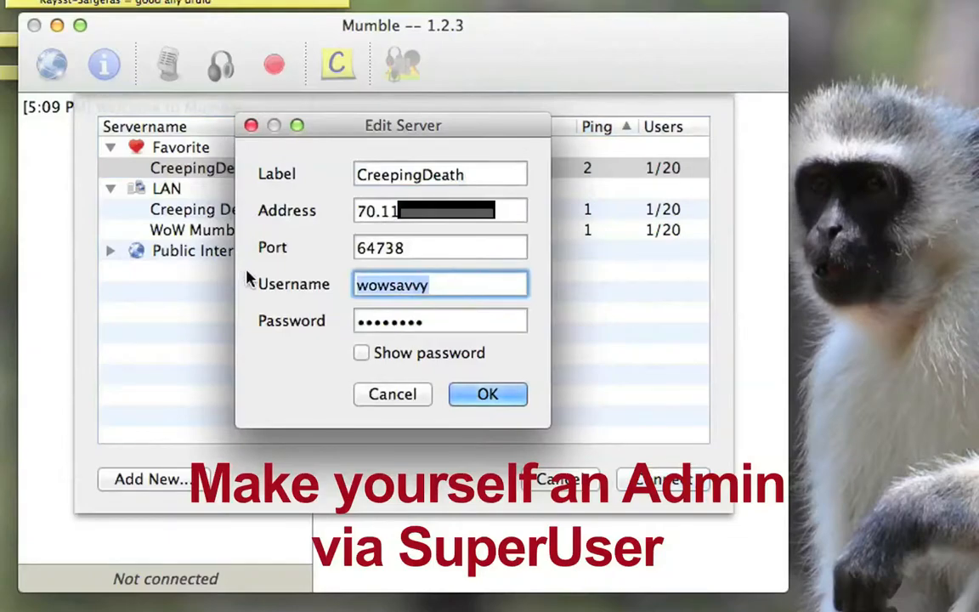
{"action": "type", "text": "SuperUser"}
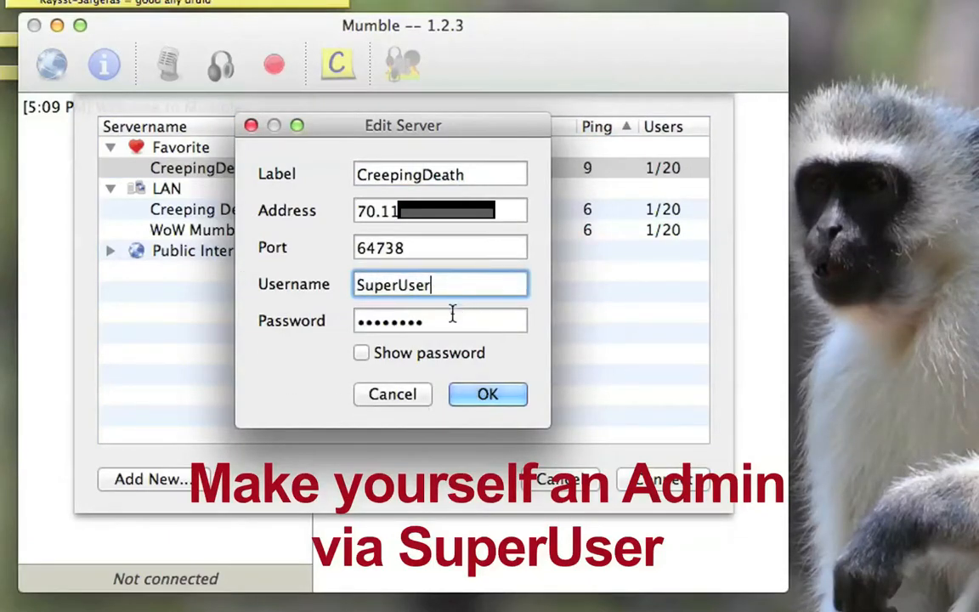
{"action": "left_click_drag", "start_coordinate": [451, 322], "coordinate": [323, 315]}
{"action": "type", "text": "•••••••••"}
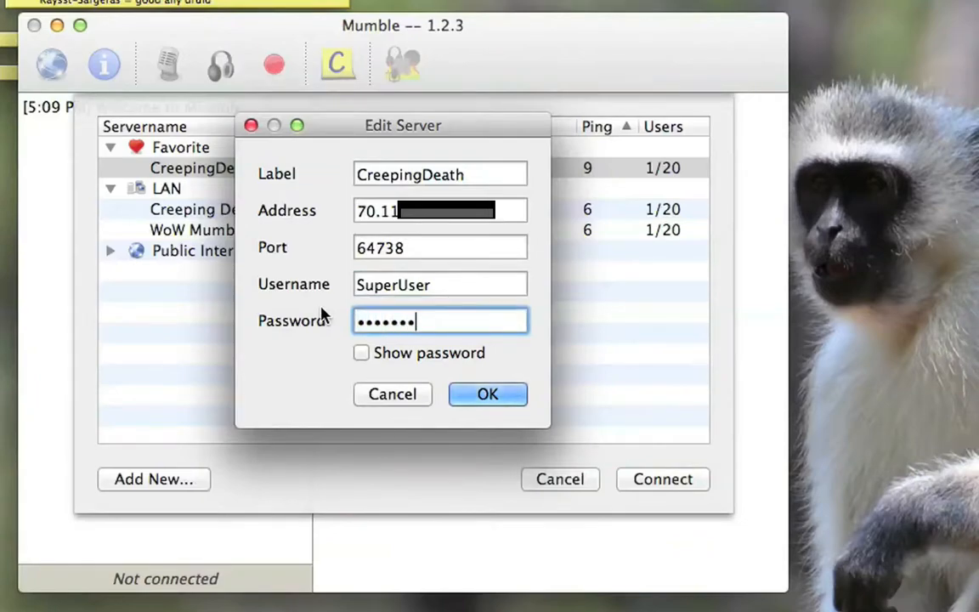
{"action": "left_click", "coordinate": [489, 394]}
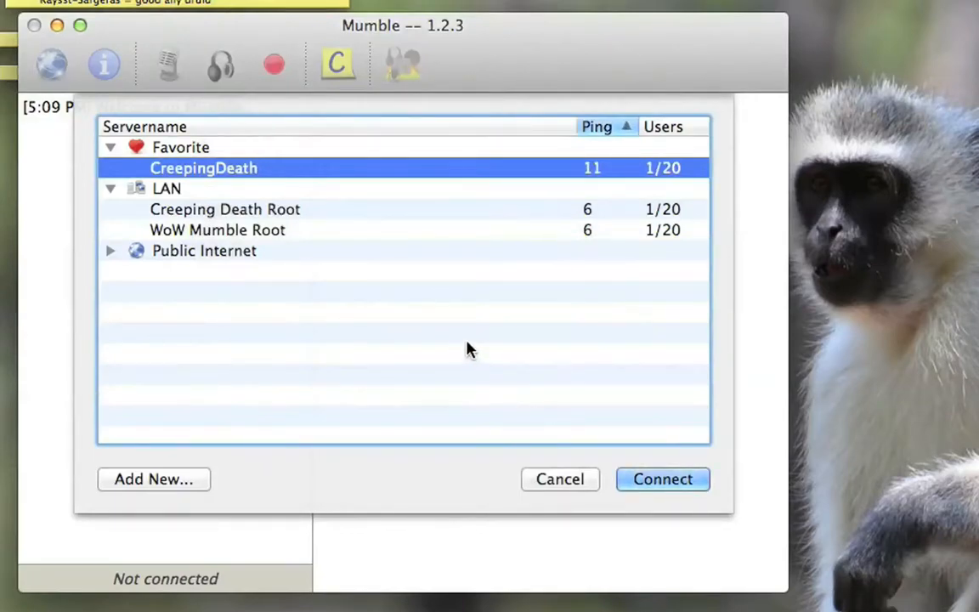
{"action": "left_click", "coordinate": [677, 483]}
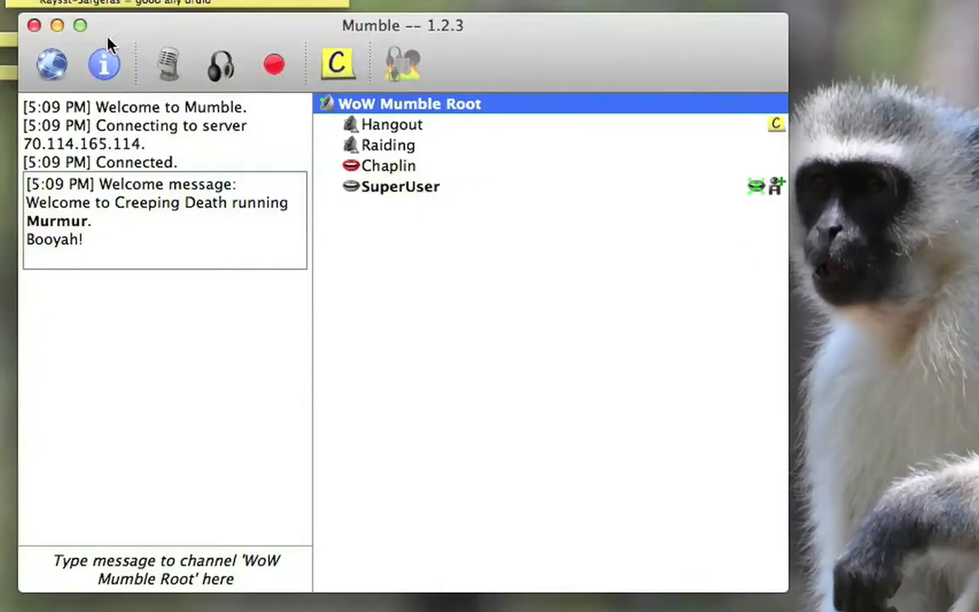
Step: Edit the WoW Mumble Root channel's groups and add yourusername as a member of the admin group
{"action": "right_click", "coordinate": [449, 105]}
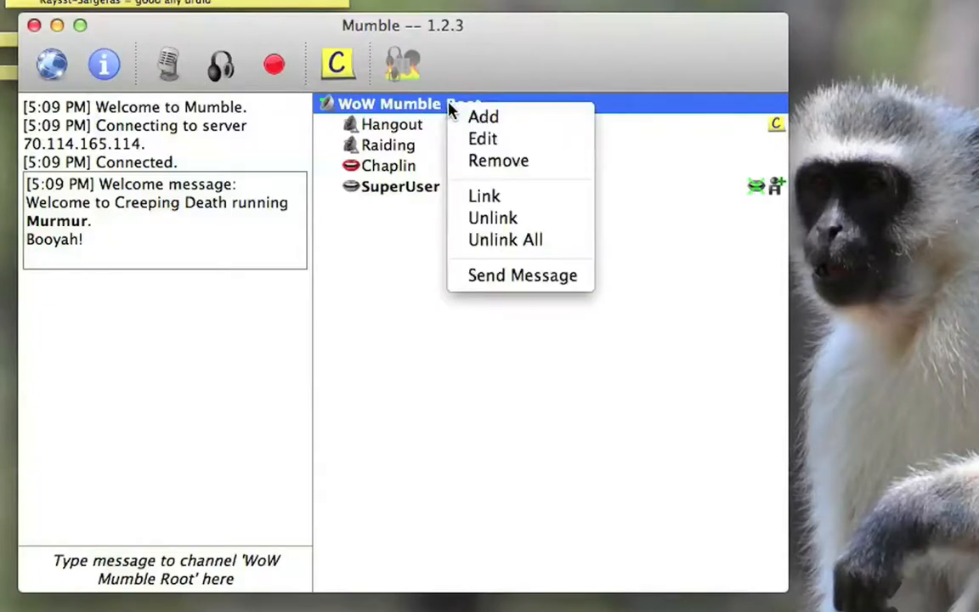
{"action": "left_click", "coordinate": [502, 140]}
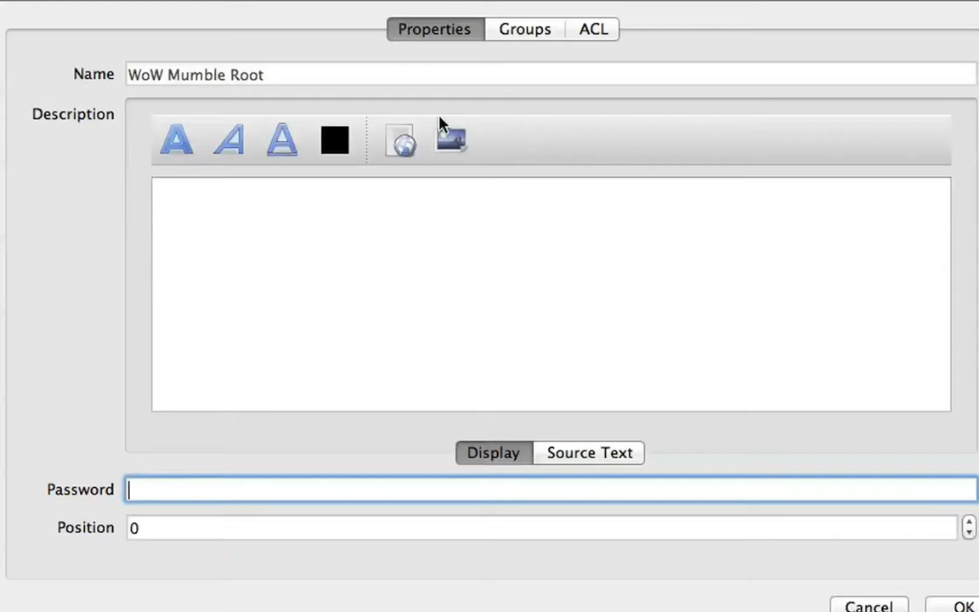
{"action": "left_click", "coordinate": [533, 34]}
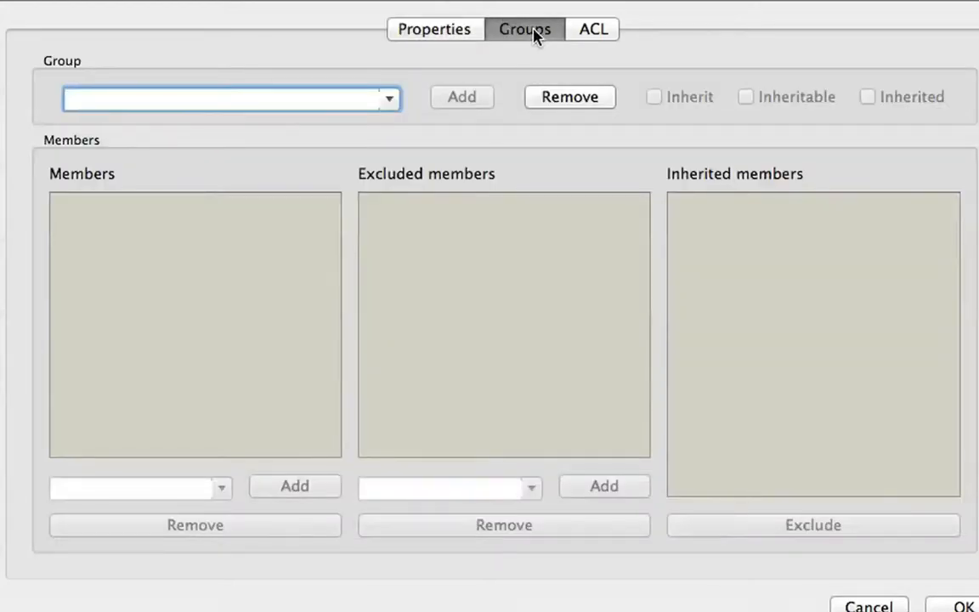
{"action": "left_click", "coordinate": [392, 100]}
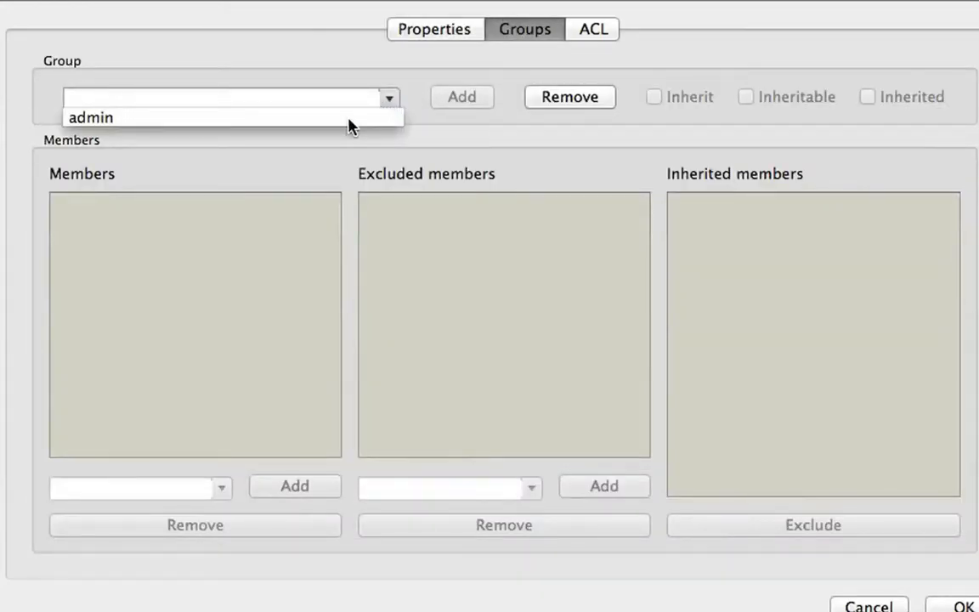
{"action": "left_click", "coordinate": [95, 118]}
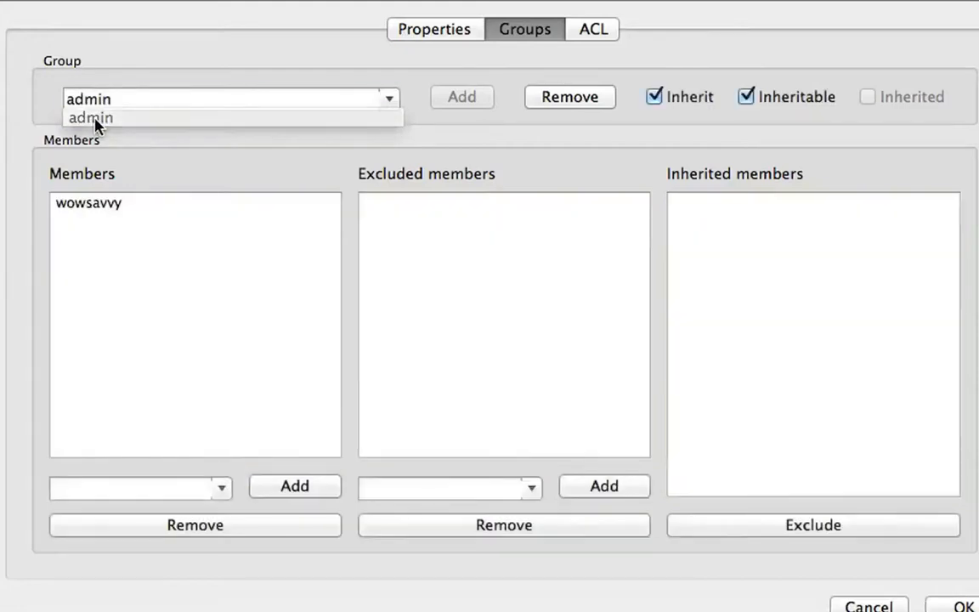
{"action": "left_click", "coordinate": [133, 487]}
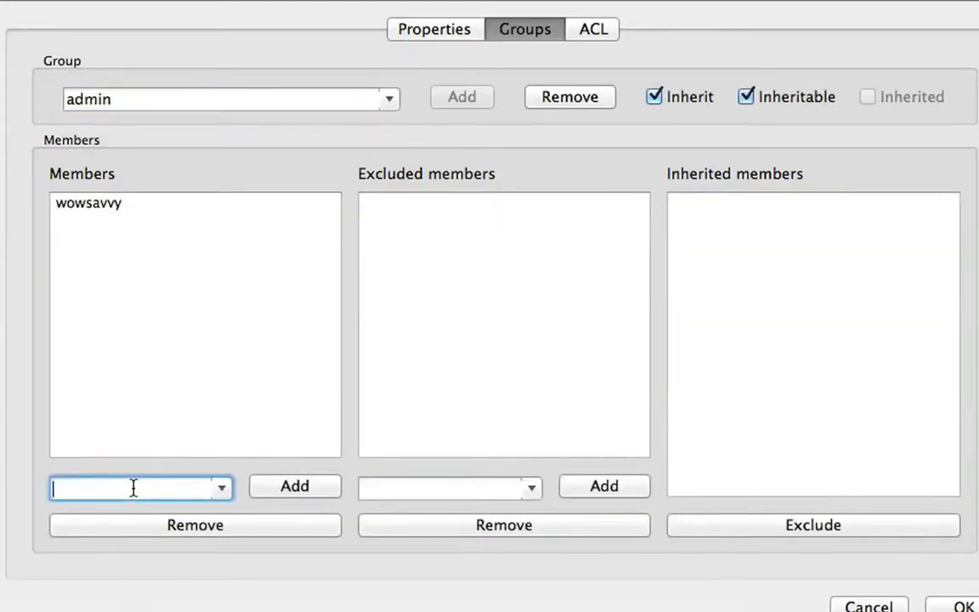
{"action": "type", "text": "yourusername"}
{"action": "left_click", "coordinate": [309, 493]}
Step: Remove the yourusername entry from the admin group's members and save the channel settings
{"action": "left_click", "coordinate": [123, 225]}
{"action": "left_click", "coordinate": [252, 520]}
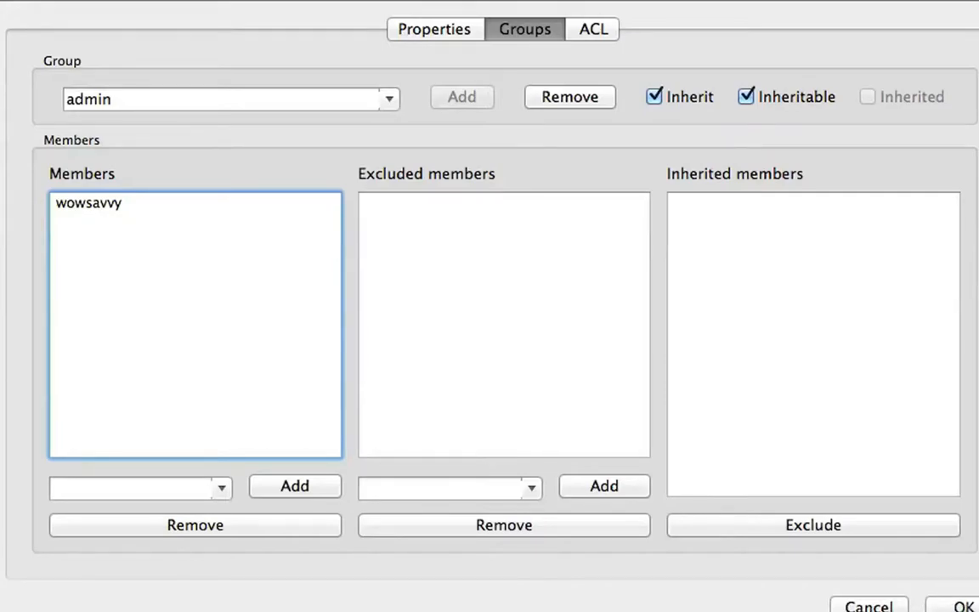
{"action": "left_click", "coordinate": [962, 608]}
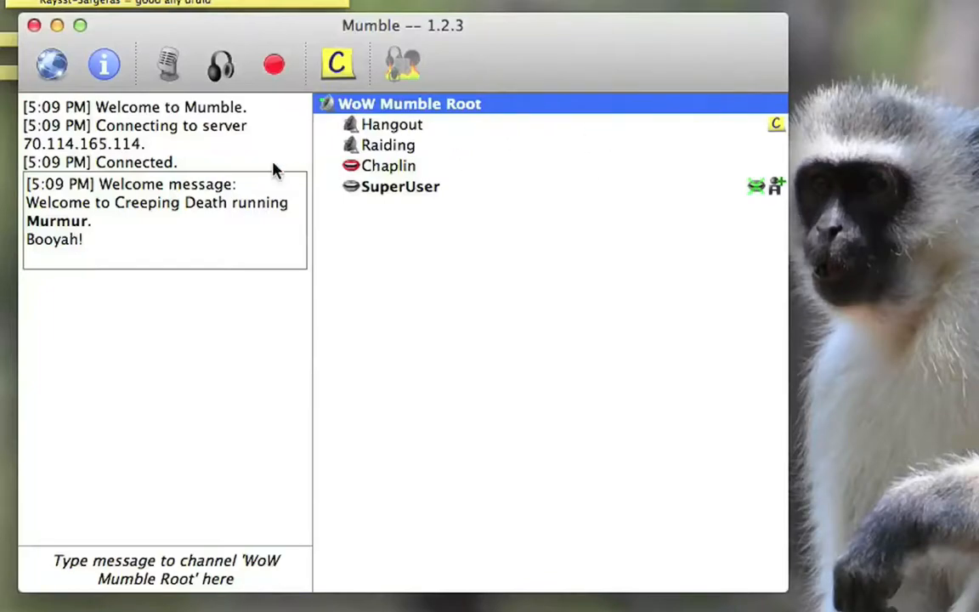
Step: Edit the CreepingDeath favorite again and set its username to wowsavvy
{"action": "left_click", "coordinate": [52, 67]}
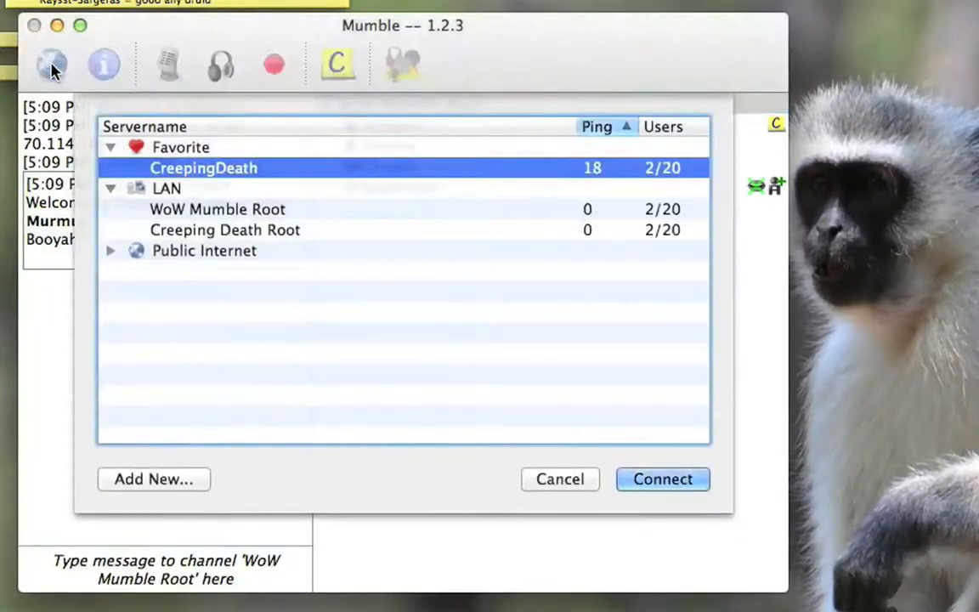
{"action": "right_click", "coordinate": [314, 169]}
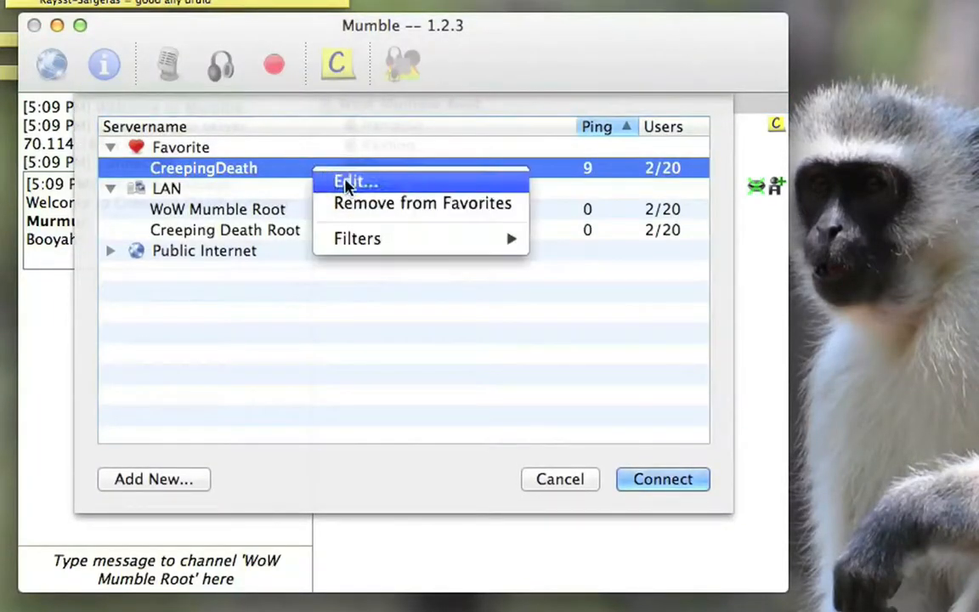
{"action": "left_click", "coordinate": [345, 183]}
{"action": "key", "text": "Tab"}
{"action": "key", "text": "Tab"}
{"action": "key", "text": "Tab"}
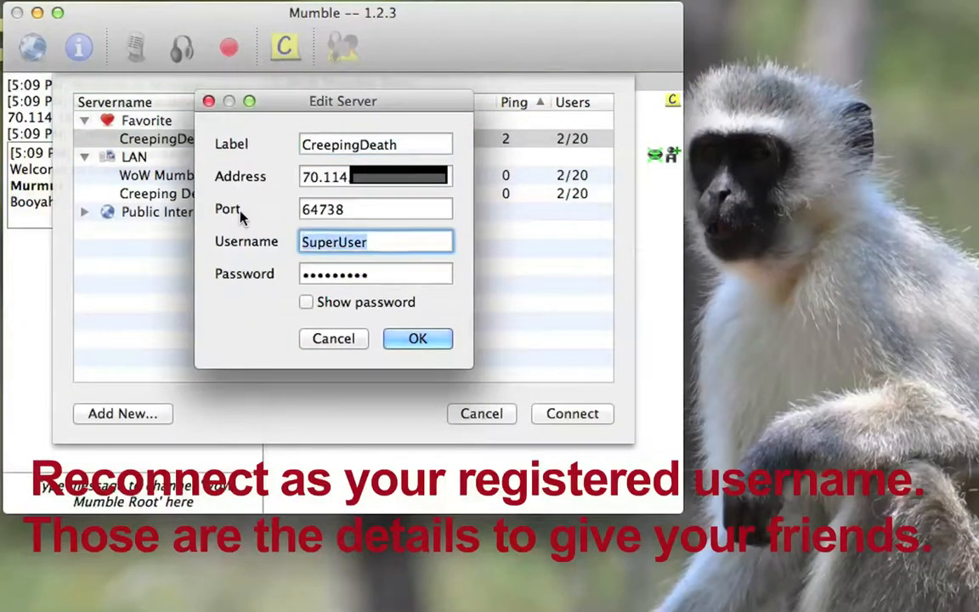
{"action": "type", "text": "WoW"}
{"action": "key", "text": "BackSpace"}
{"action": "key", "text": "BackSpace"}
{"action": "key", "text": "BackSpace"}
{"action": "type", "text": "wowsavvy"}
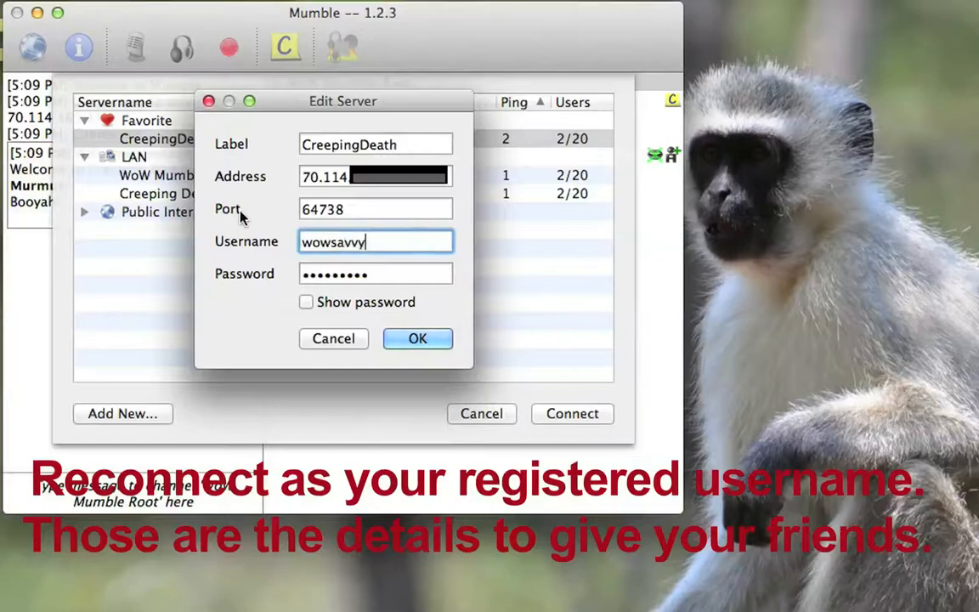
Step: Enter the server password for the CreepingDeath favorite, save it, and reconnect to the server
{"action": "key", "text": "Tab"}
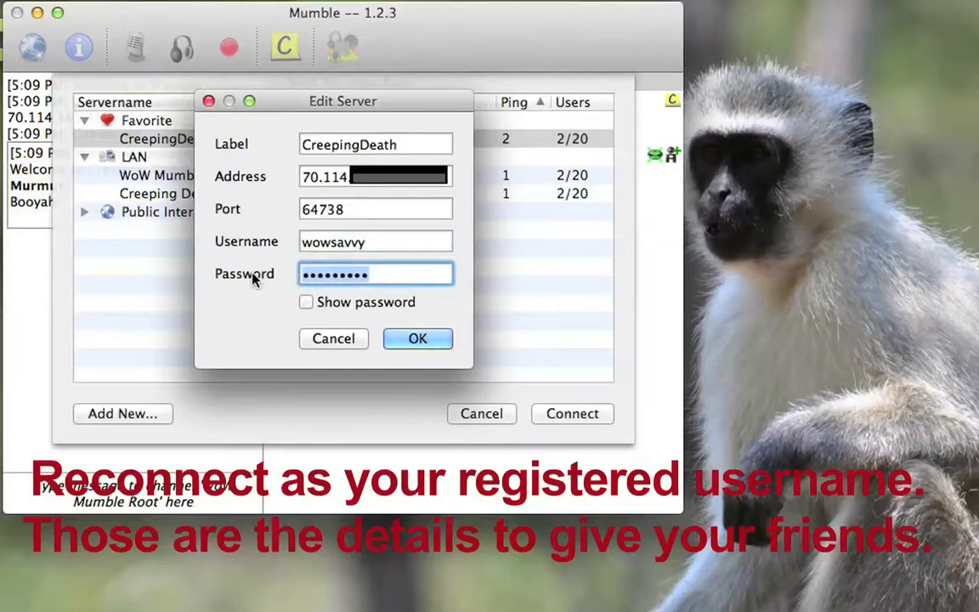
{"action": "type", "text": "********"}
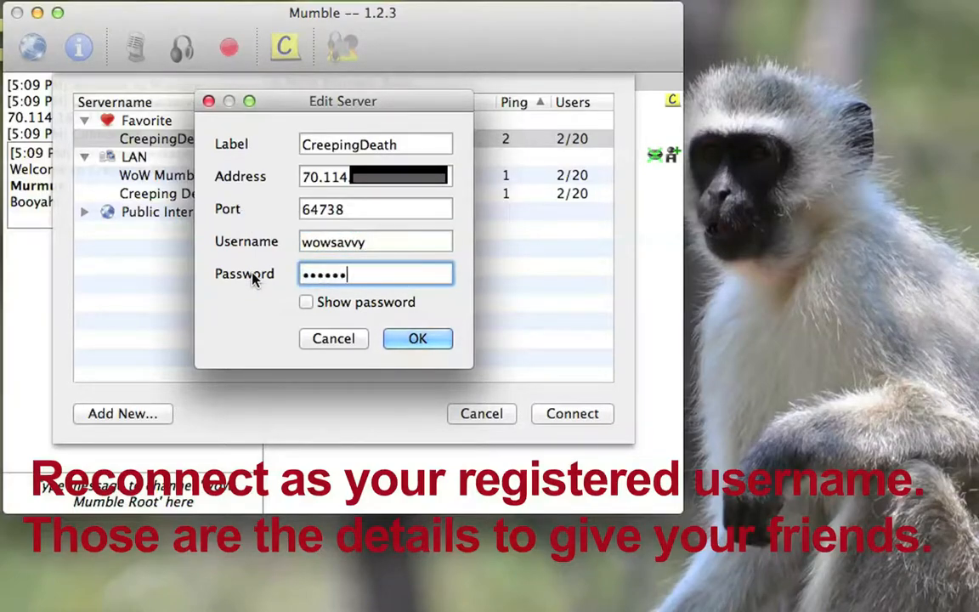
{"action": "left_click", "coordinate": [421, 339]}
{"action": "left_click", "coordinate": [594, 418]}
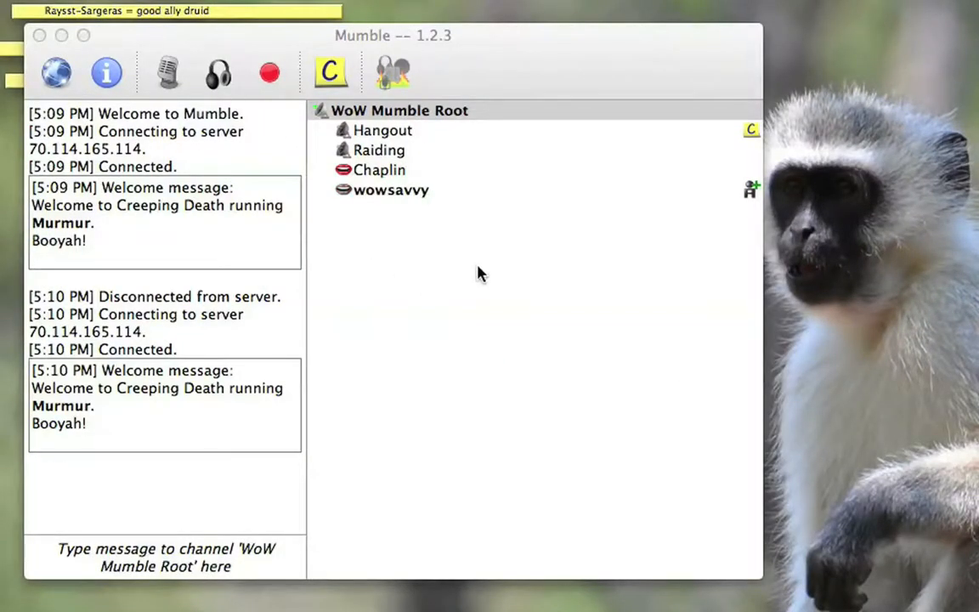
Step: Add a channel named mychannel under WoW Mumble Root
{"action": "left_click", "coordinate": [481, 273]}
{"action": "right_click", "coordinate": [457, 109]}
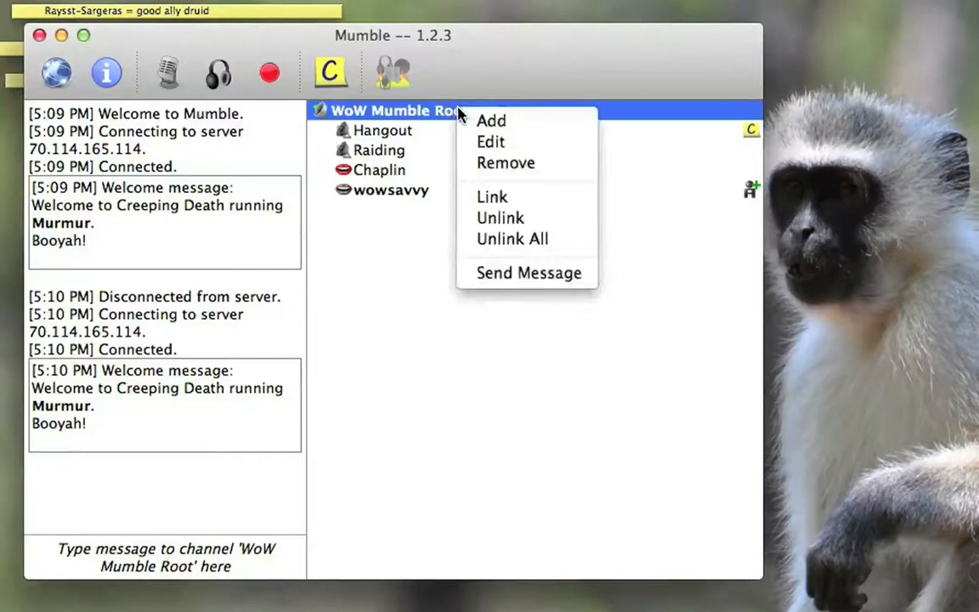
{"action": "left_click", "coordinate": [502, 123]}
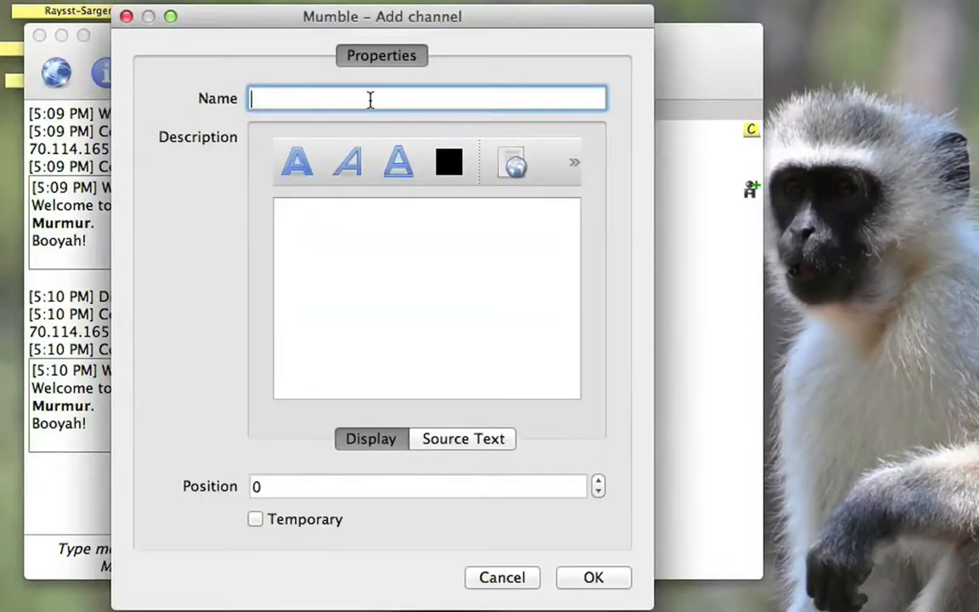
{"action": "type", "text": "mychannel"}
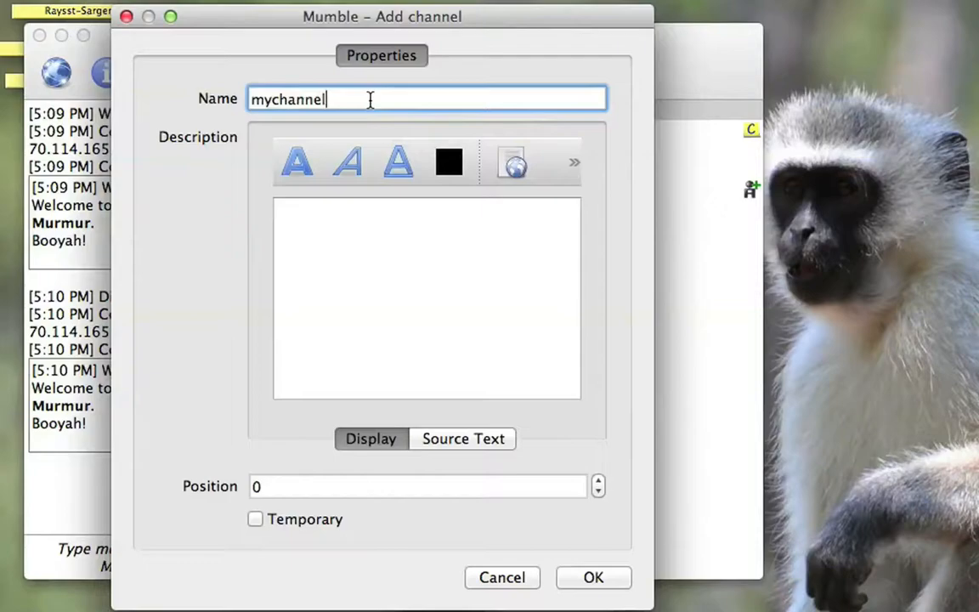
{"action": "left_click", "coordinate": [592, 579]}
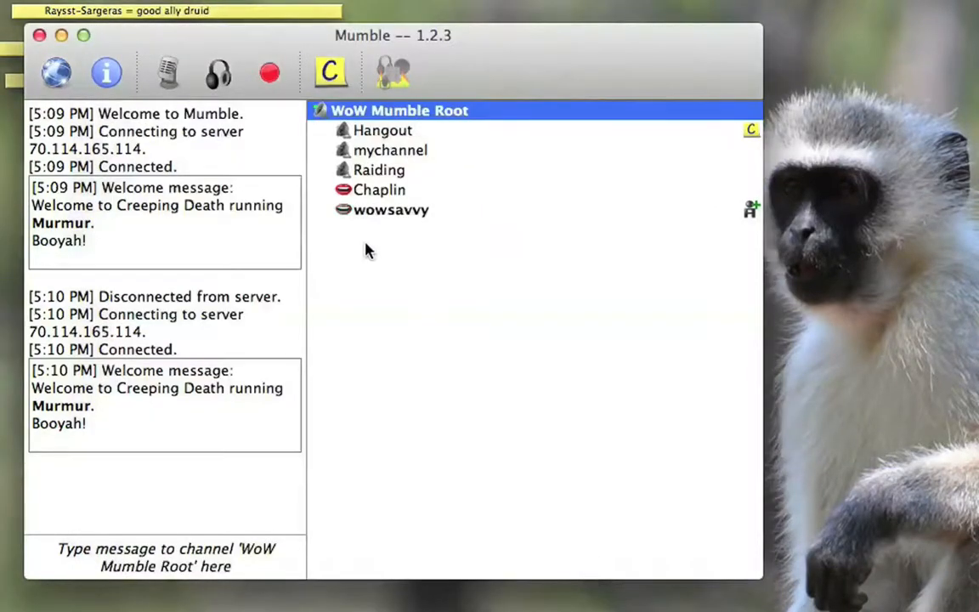
Step: Move the wowsavvy user into mychannel and back out to the WoW Mumble Root channel
{"action": "left_click", "coordinate": [387, 152]}
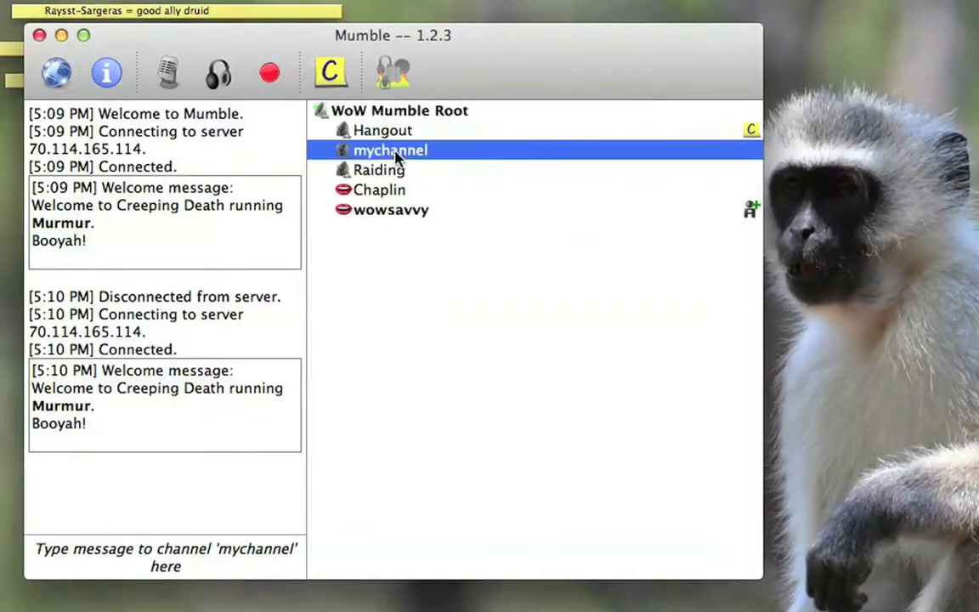
{"action": "left_click", "coordinate": [380, 213]}
{"action": "left_click_drag", "start_coordinate": [380, 213], "coordinate": [382, 152]}
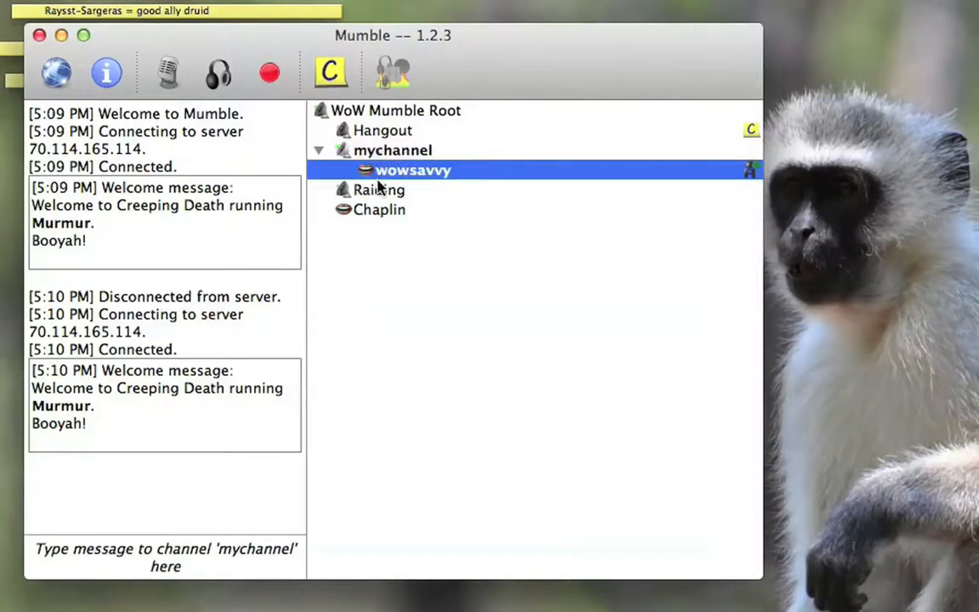
{"action": "left_click_drag", "start_coordinate": [397, 174], "coordinate": [379, 227]}
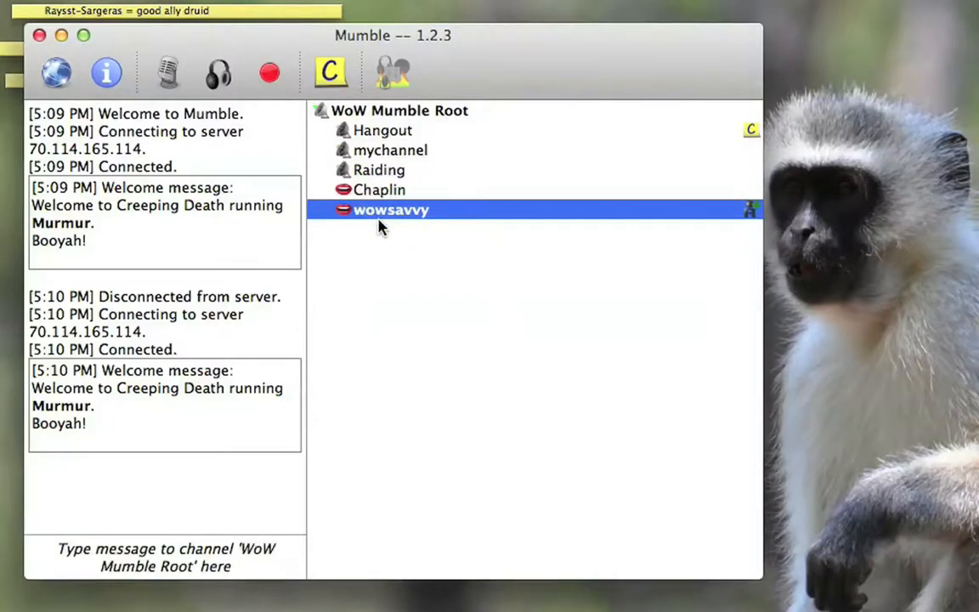
Step: Remove mychannel and all its sub-channels from the server
{"action": "left_click", "coordinate": [419, 151]}
{"action": "right_click", "coordinate": [418, 153]}
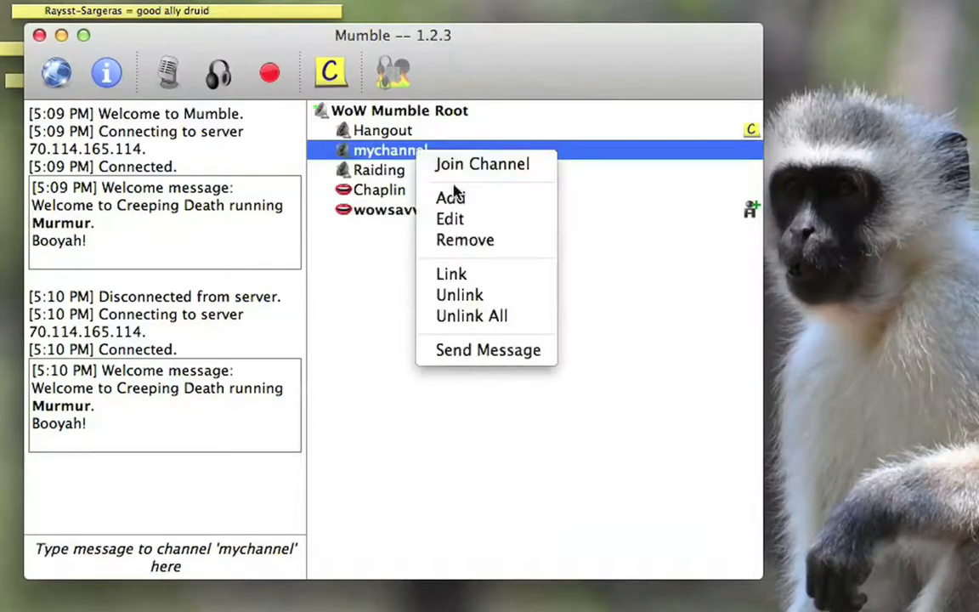
{"action": "left_click", "coordinate": [480, 240]}
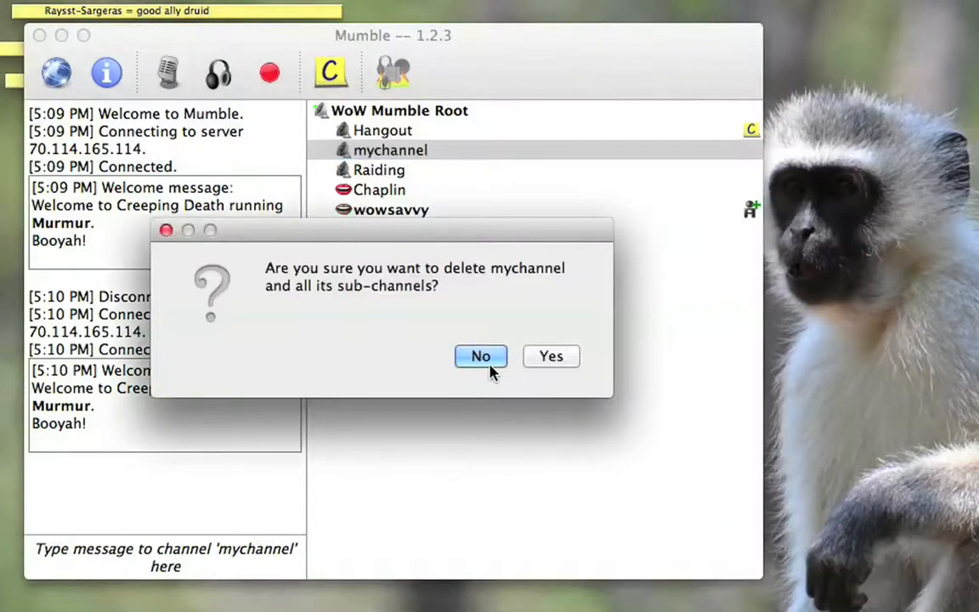
{"action": "left_click", "coordinate": [556, 359]}
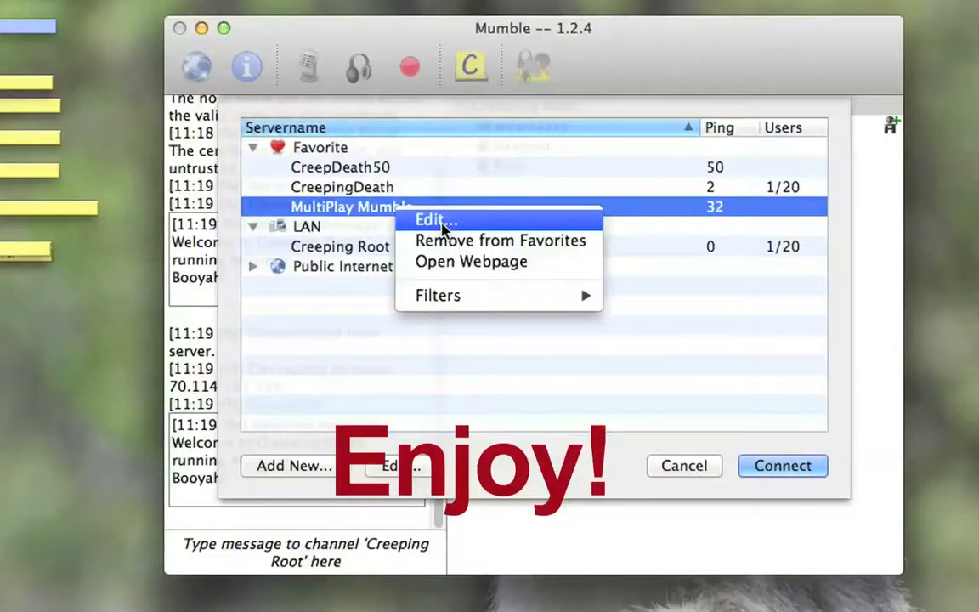
{"action": "left_click", "coordinate": [420, 217]}
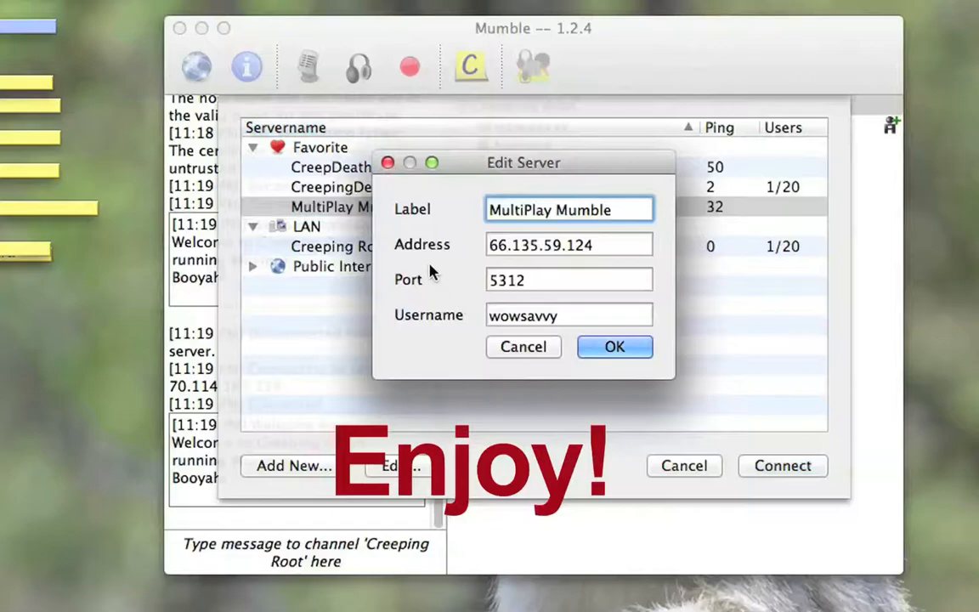